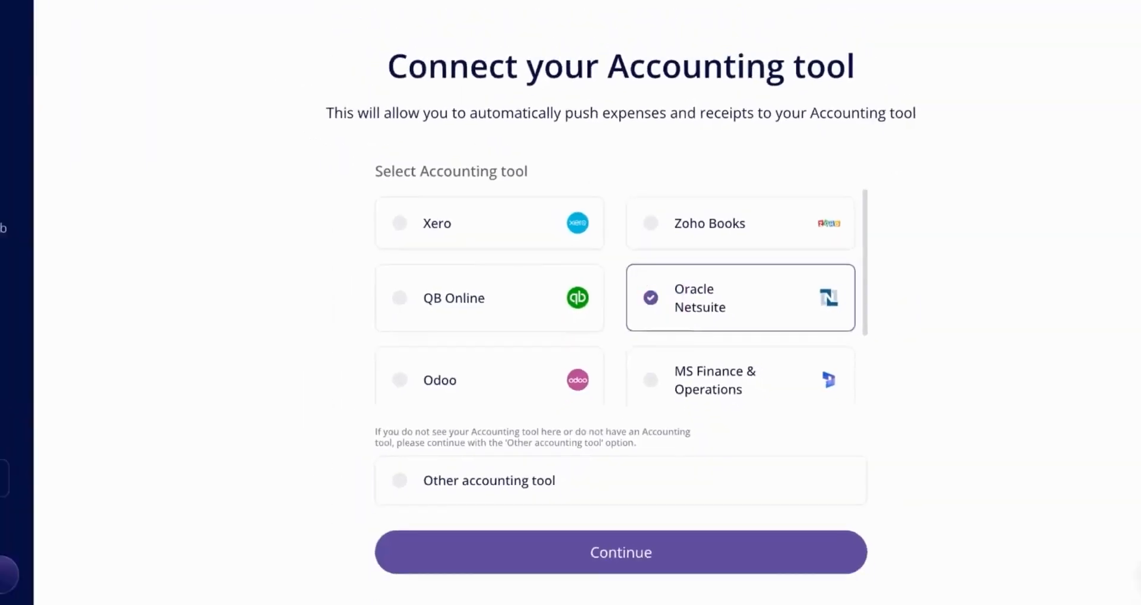
- Choose Oracle Netsuite as the accounting tool, review how the integration works, and start connecting it
{"action": "left_click", "coordinate": [617, 499]}
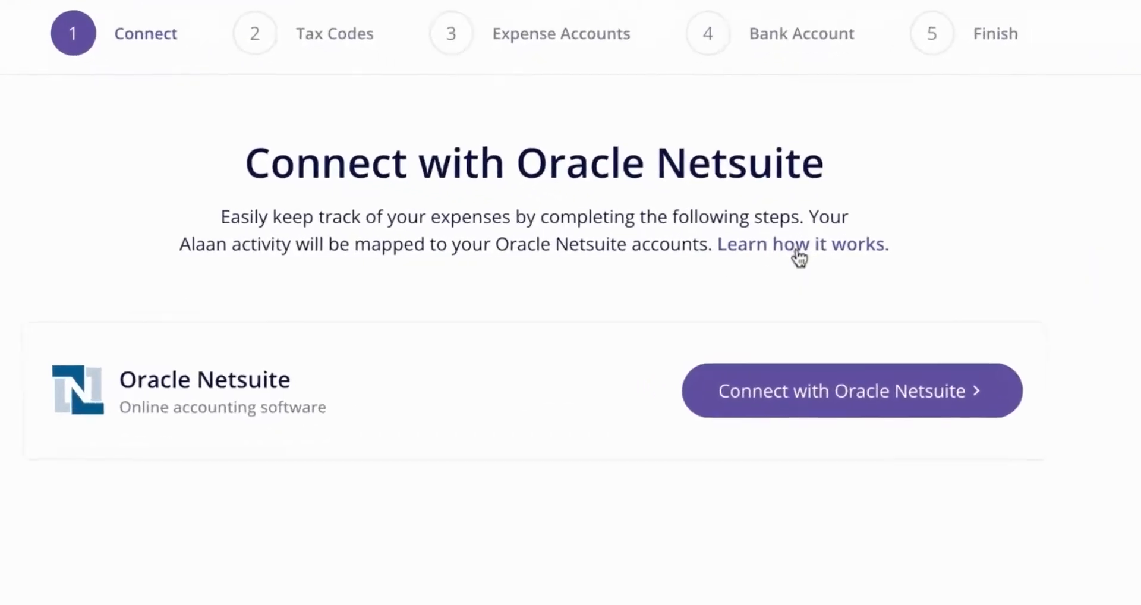
{"action": "left_click", "coordinate": [799, 254]}
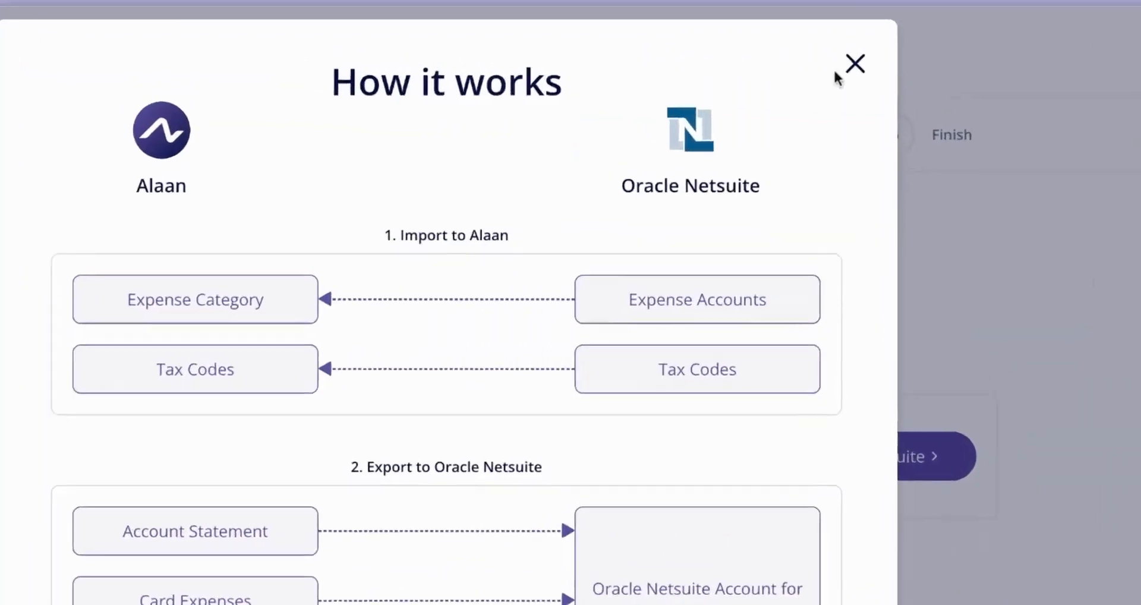
{"action": "left_click", "coordinate": [855, 64]}
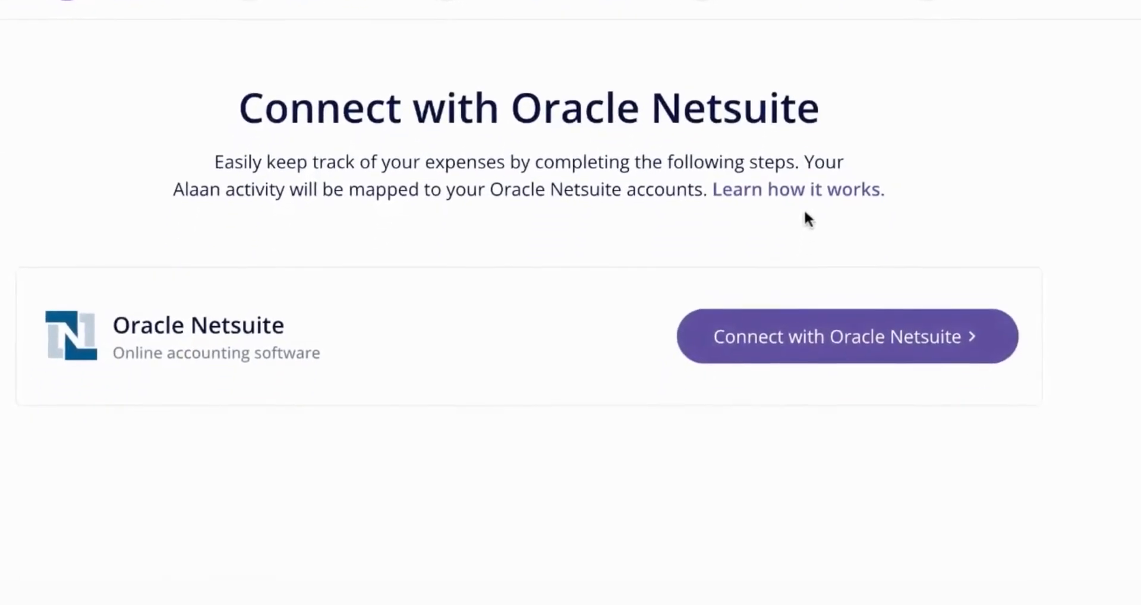
{"action": "left_click", "coordinate": [805, 345]}
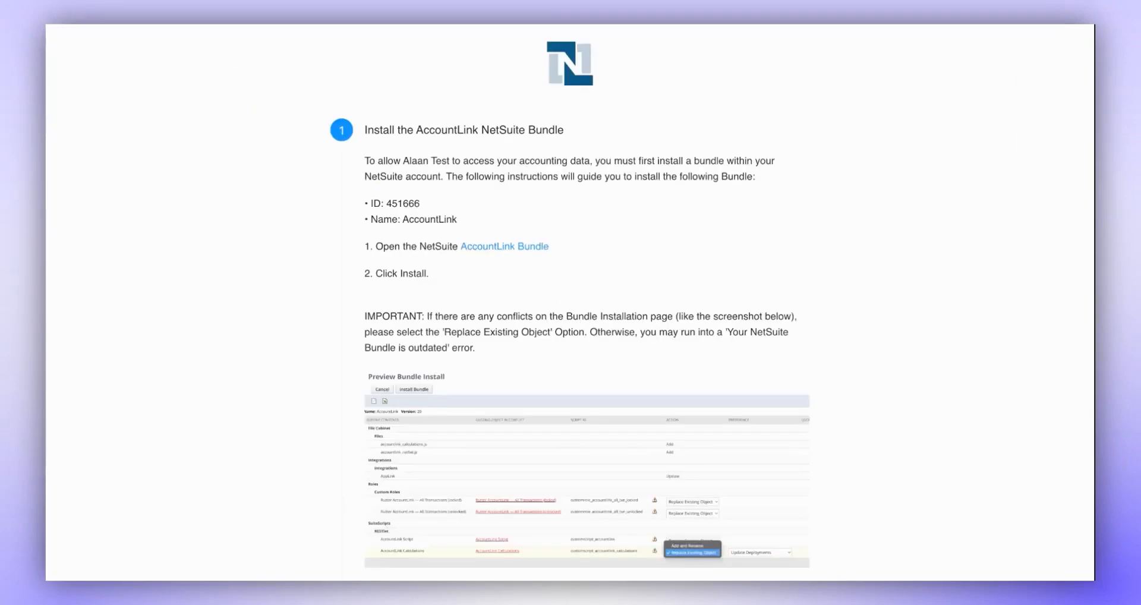
- Review the bundle installation instructions, open the AccountLink Bundle, and log in to NetSuite with the prefilled credentials
{"action": "scroll", "coordinate": [599, 337], "scroll_direction": "down", "scroll_amount": 3}
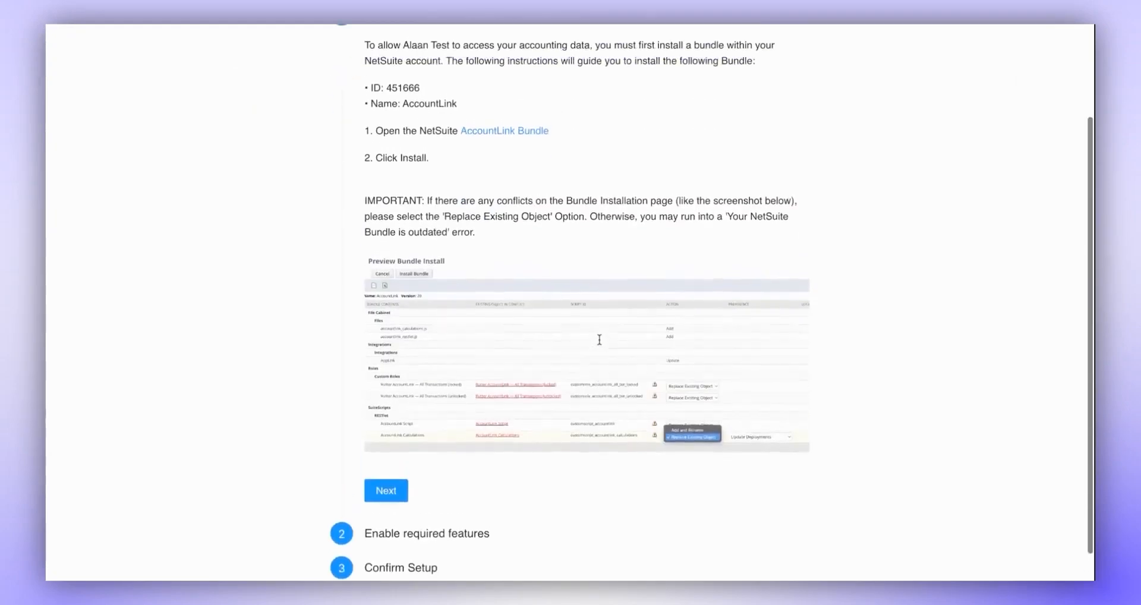
{"action": "scroll", "coordinate": [603, 336], "scroll_direction": "up", "scroll_amount": 2}
{"action": "scroll", "coordinate": [603, 336], "scroll_direction": "up", "scroll_amount": 1}
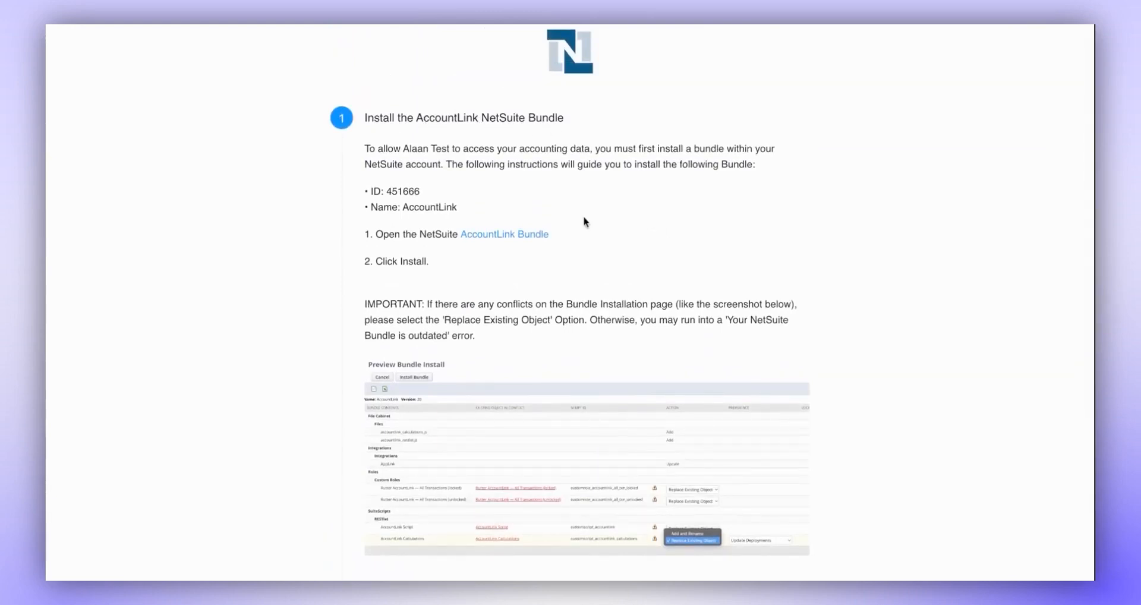
{"action": "left_click", "coordinate": [506, 239]}
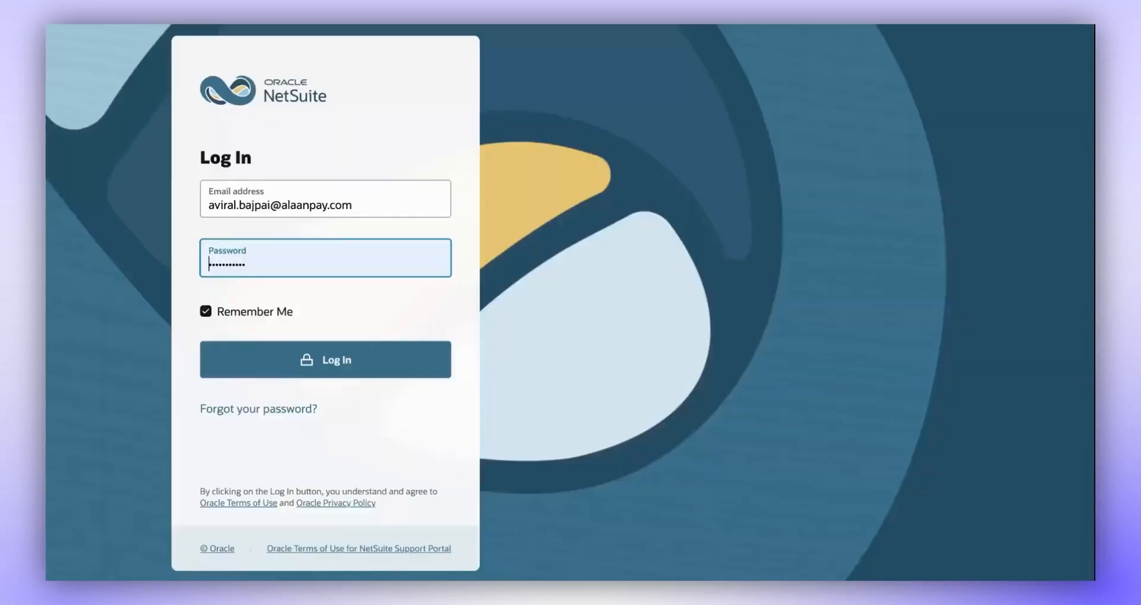
{"action": "left_click", "coordinate": [323, 358]}
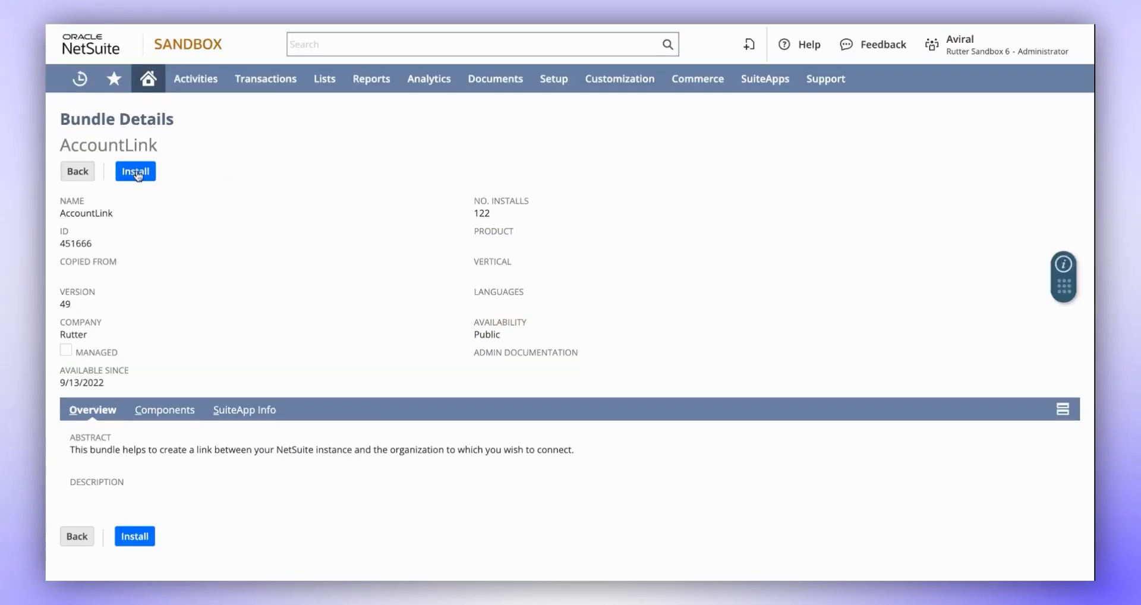
- Install the AccountLink bundle by running its update, and advance the setup guide to enabling the required features
{"action": "left_click", "coordinate": [136, 172]}
{"action": "left_click", "coordinate": [136, 171]}
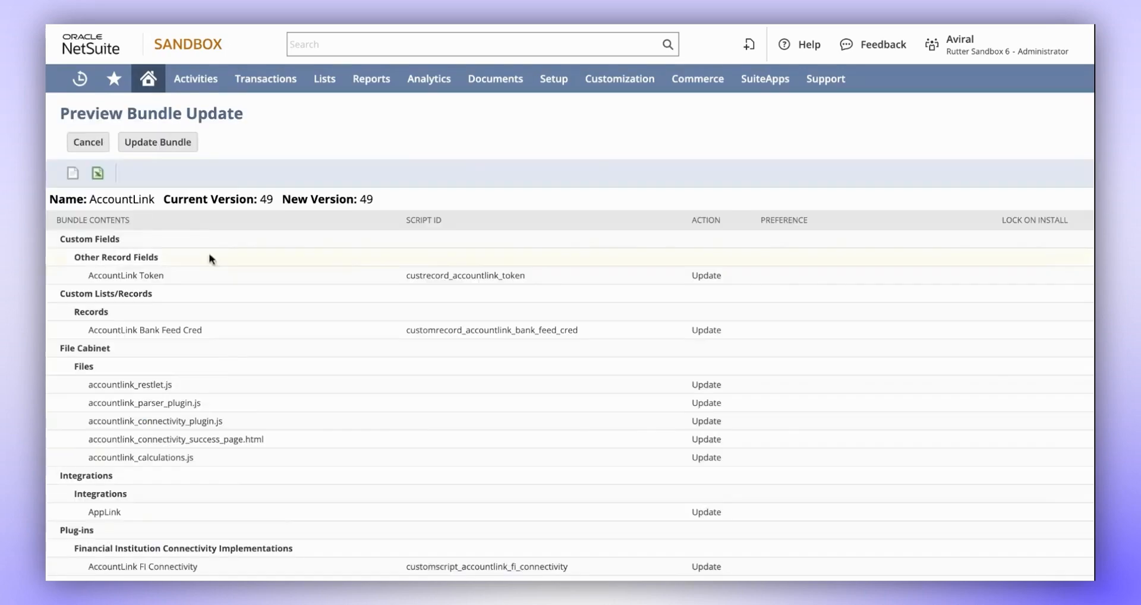
{"action": "left_click", "coordinate": [159, 146]}
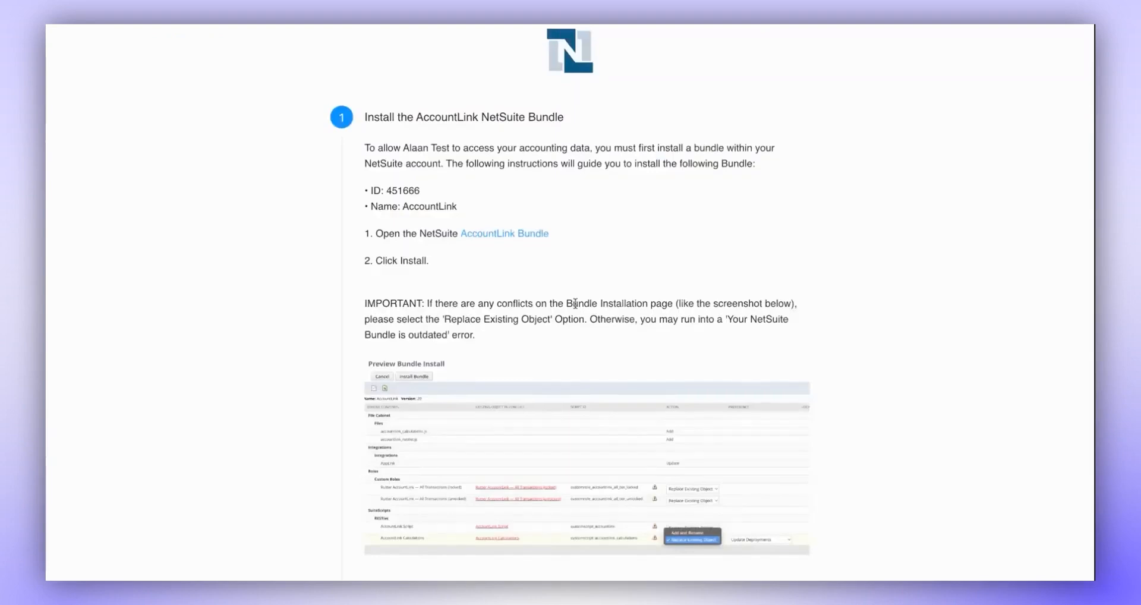
{"action": "scroll", "coordinate": [573, 472], "scroll_direction": "down", "scroll_amount": 3}
{"action": "left_click", "coordinate": [399, 469]}
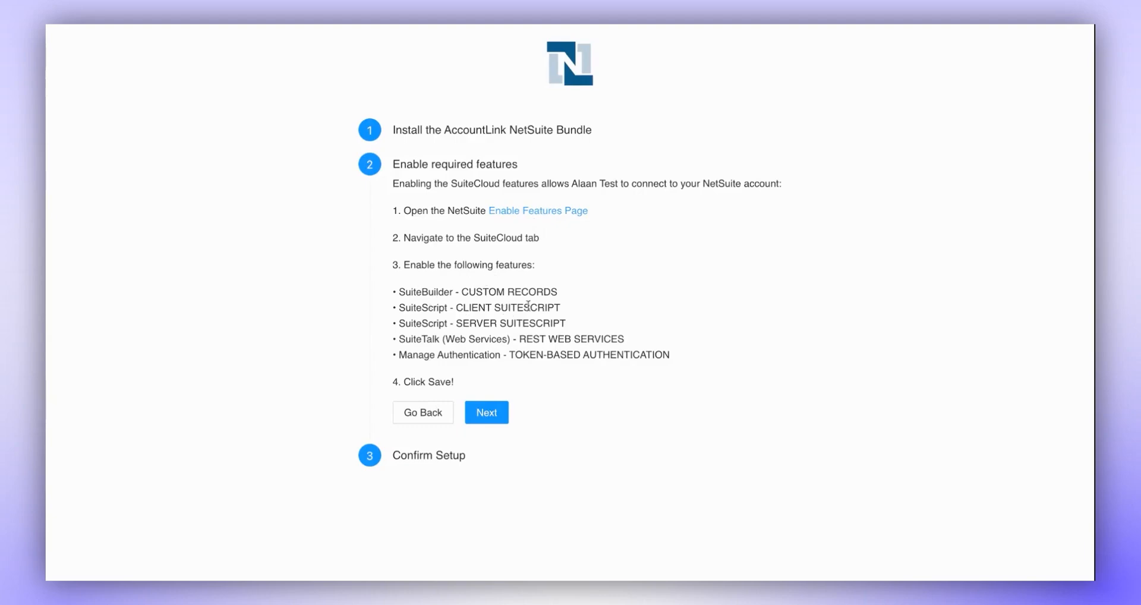
- Open NetSuite's Enable Features page, review and save the feature settings, and advance the setup guide to Confirm Setup
{"action": "left_click", "coordinate": [526, 213]}
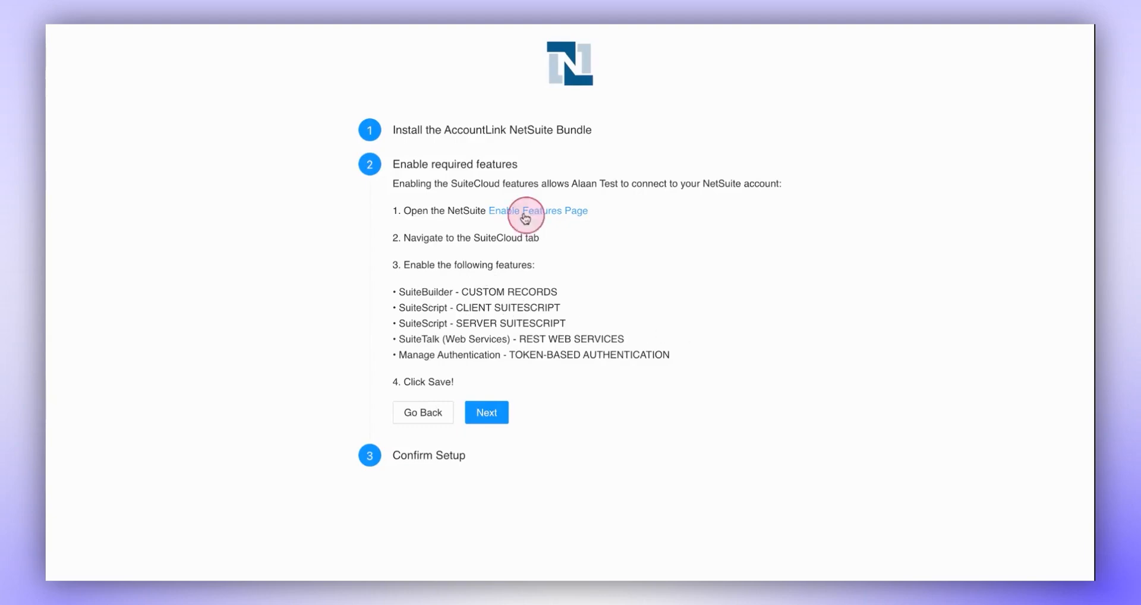
{"action": "scroll", "coordinate": [265, 415], "scroll_direction": "down", "scroll_amount": 14}
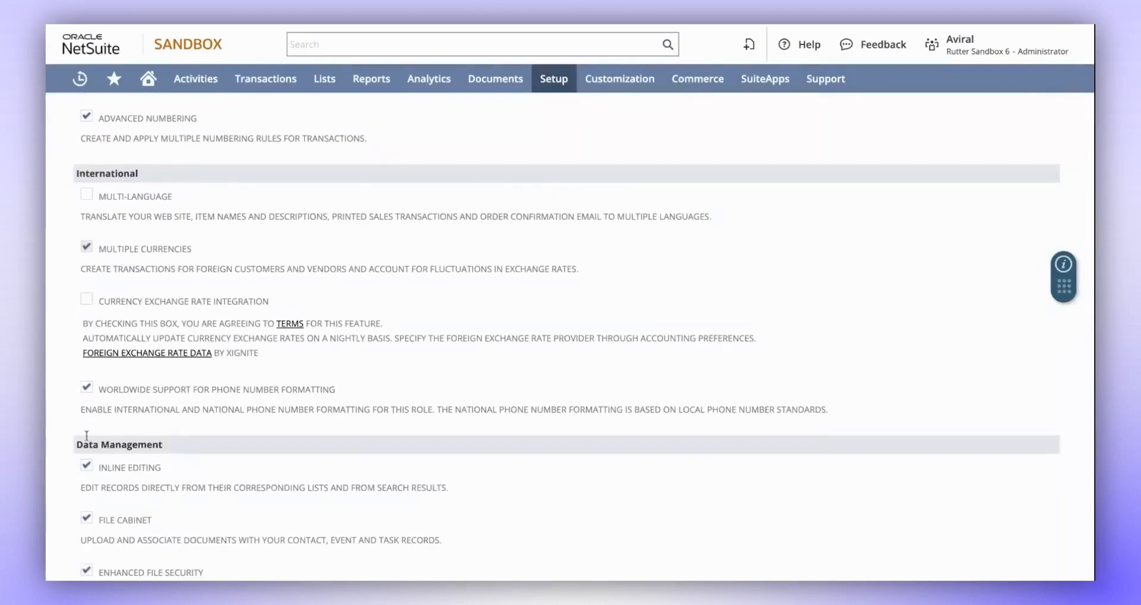
{"action": "scroll", "coordinate": [102, 260], "scroll_direction": "up", "scroll_amount": 12}
{"action": "scroll", "coordinate": [80, 315], "scroll_direction": "down", "scroll_amount": 15}
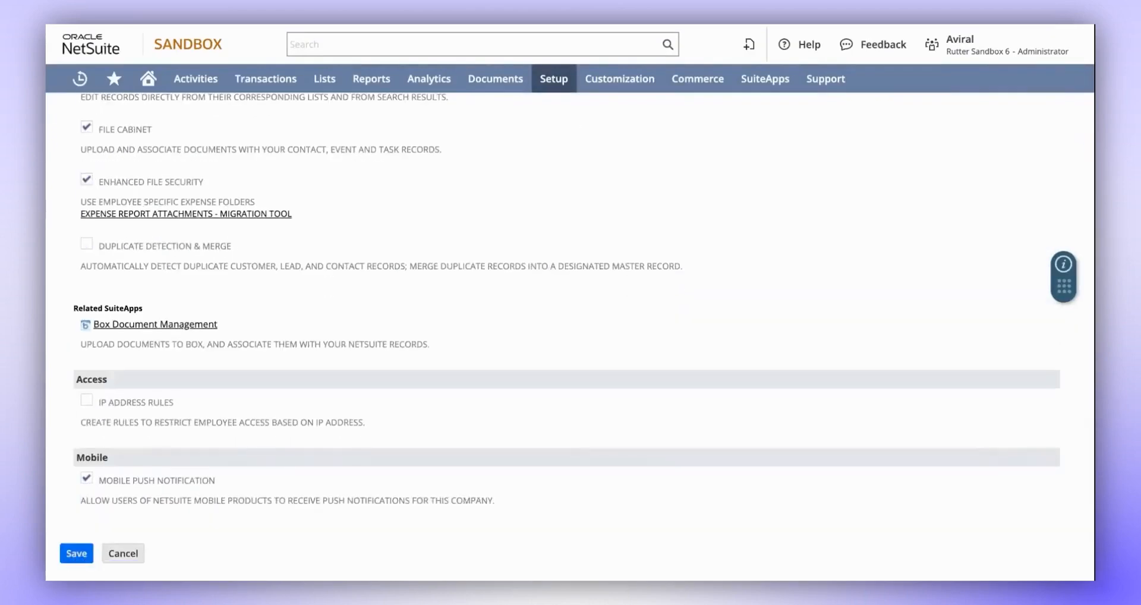
{"action": "left_click", "coordinate": [77, 553]}
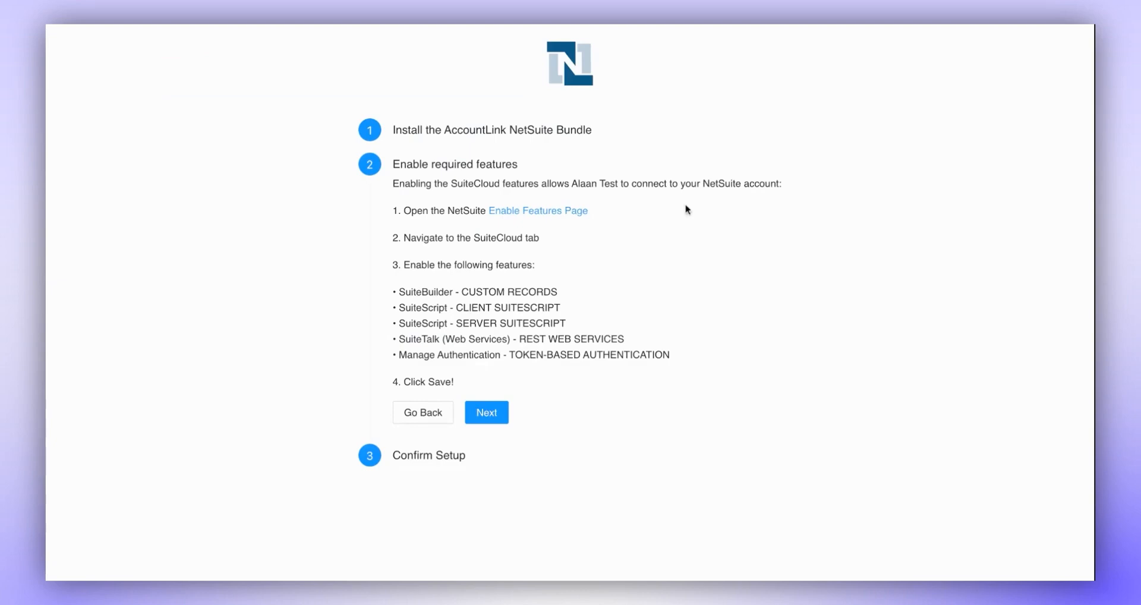
{"action": "left_click", "coordinate": [485, 421]}
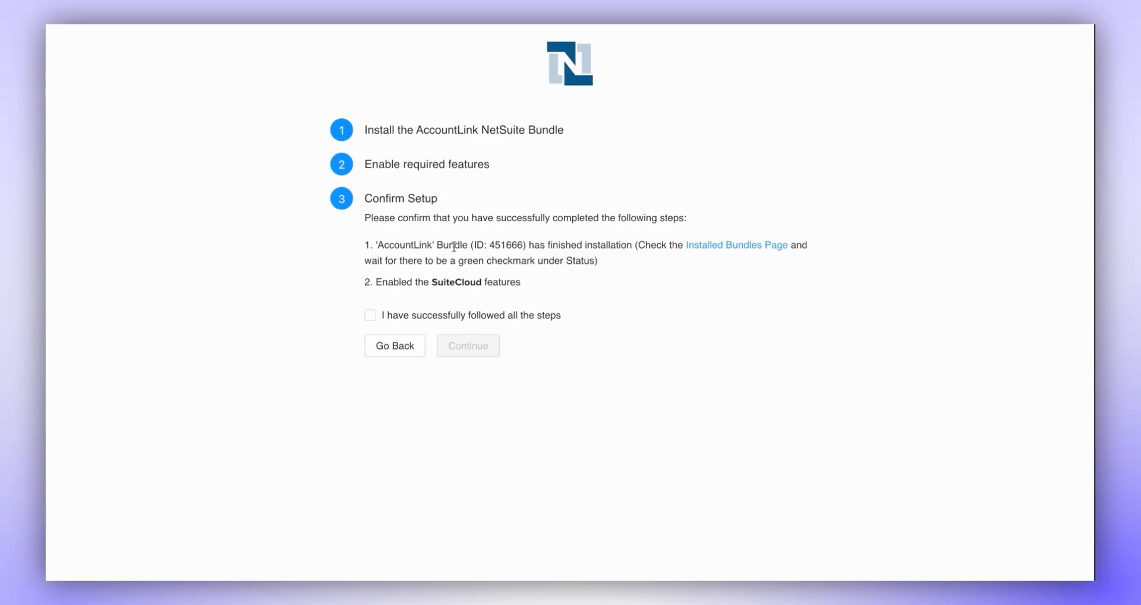
- Refresh the AccountLink installation status on the Installed Bundles page, and confirm in the setup guide that all steps were followed
{"action": "left_click", "coordinate": [714, 254]}
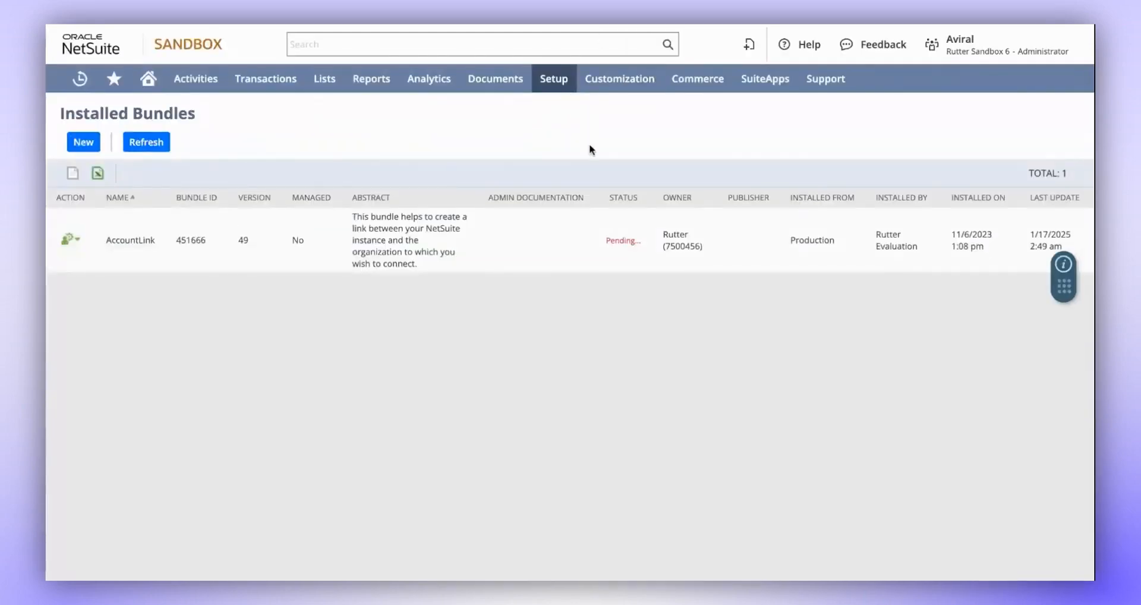
{"action": "left_click", "coordinate": [156, 143]}
{"action": "left_click", "coordinate": [162, 142]}
{"action": "left_click", "coordinate": [154, 144]}
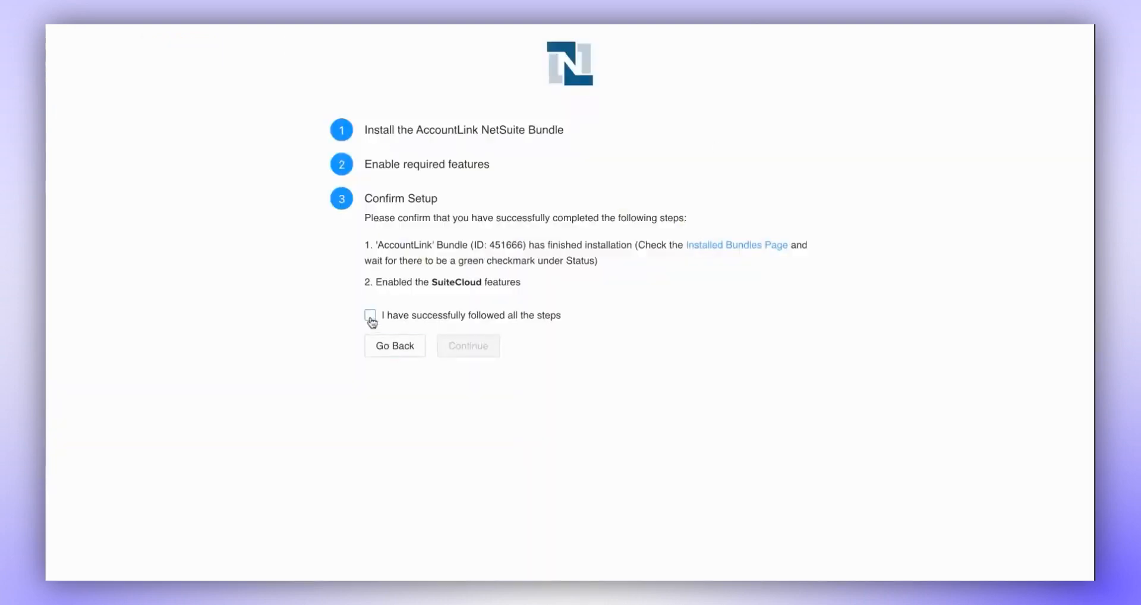
{"action": "left_click", "coordinate": [372, 316]}
{"action": "left_click", "coordinate": [512, 367]}
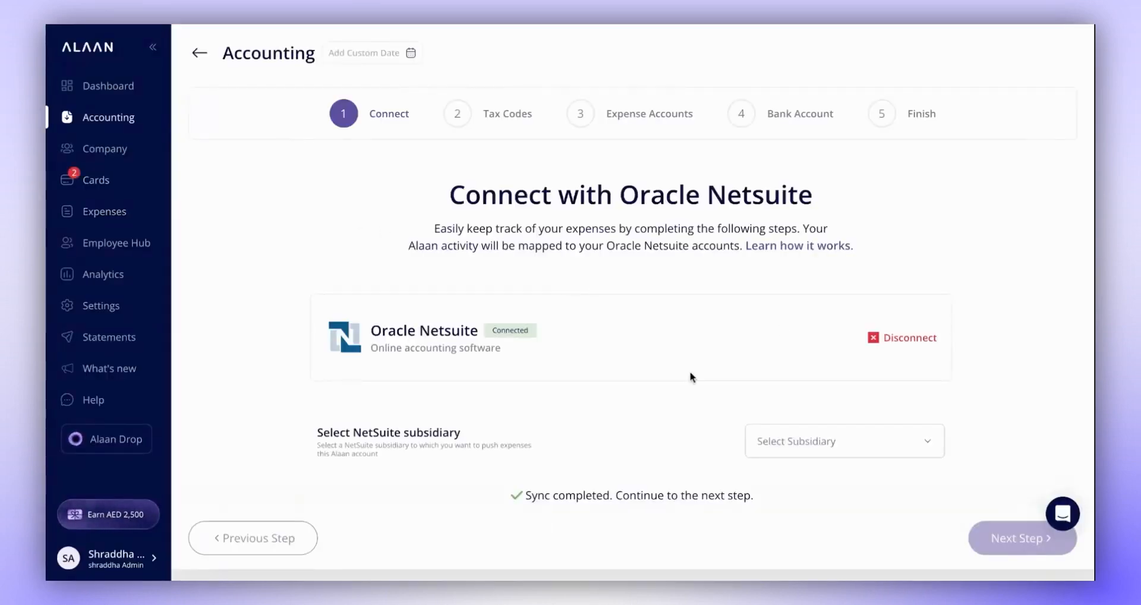
- Select UAE as the NetSuite subsidiary and proceed to the Tax Codes step
{"action": "scroll", "coordinate": [690, 376], "scroll_direction": "down", "scroll_amount": 1}
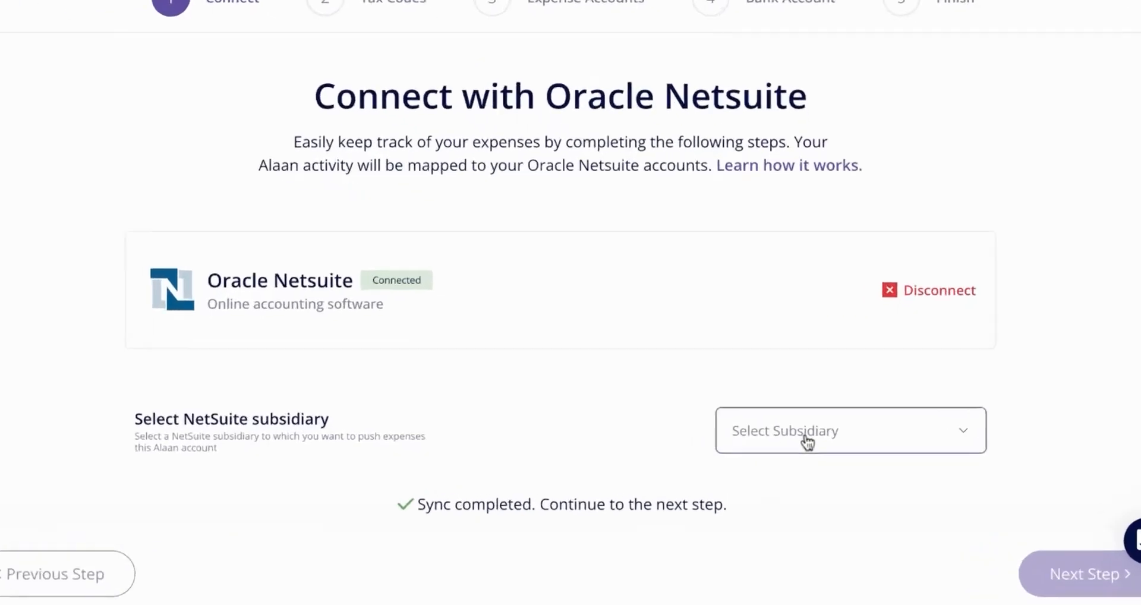
{"action": "left_click", "coordinate": [824, 433]}
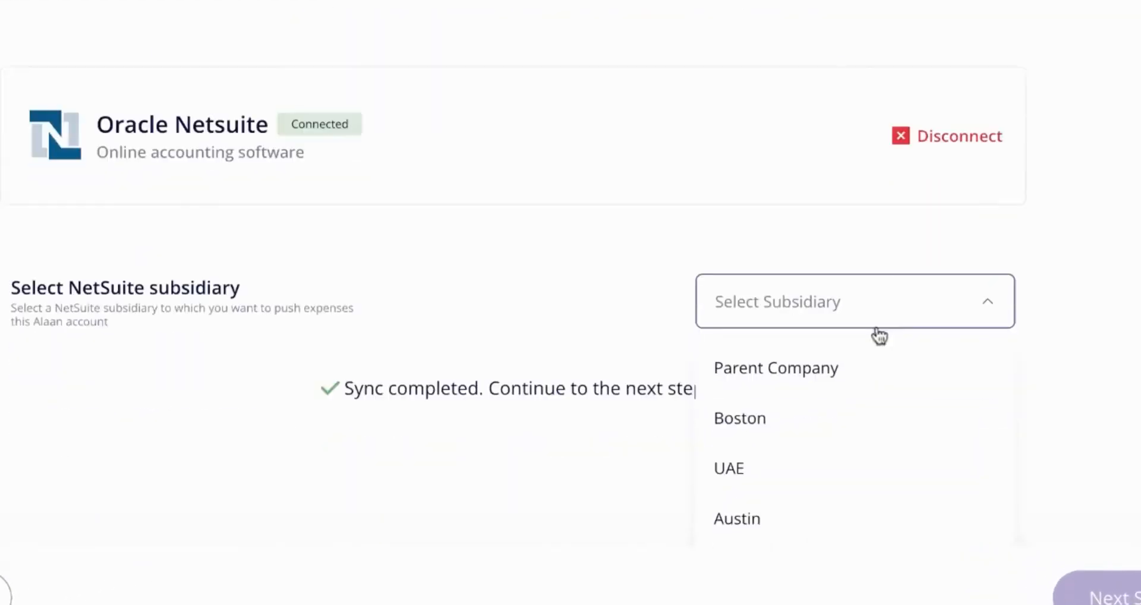
{"action": "left_click", "coordinate": [731, 468]}
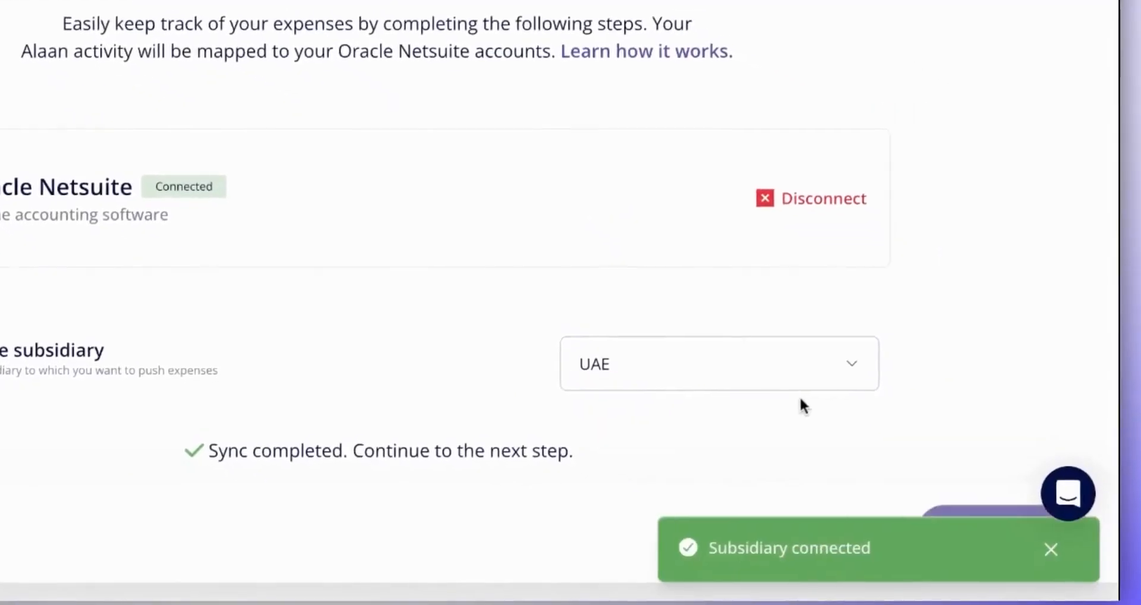
{"action": "left_click", "coordinate": [1052, 550]}
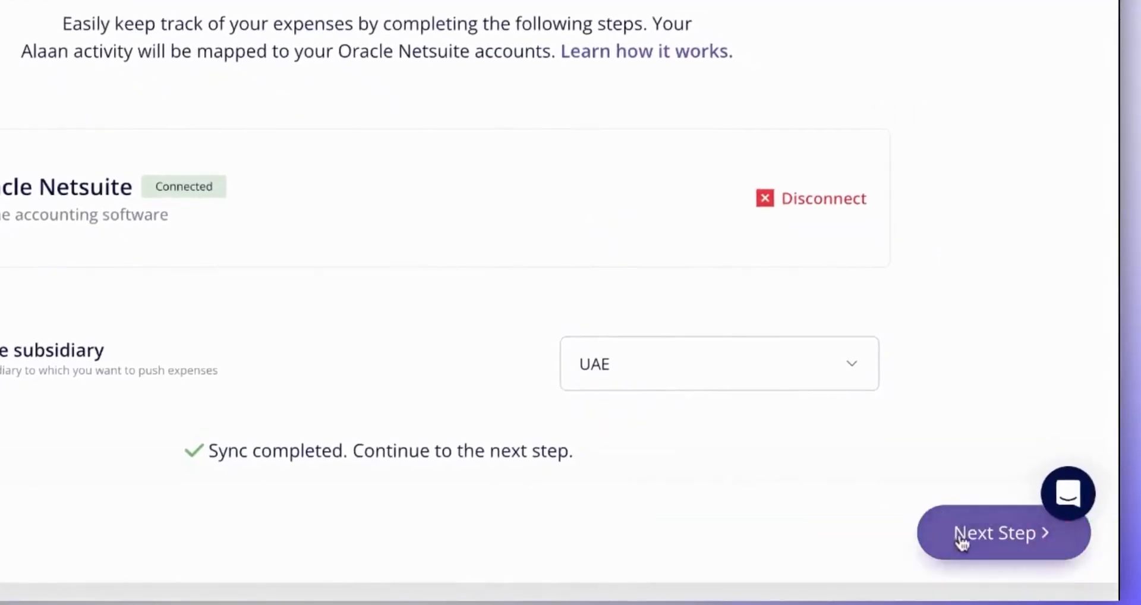
{"action": "left_click", "coordinate": [963, 542]}
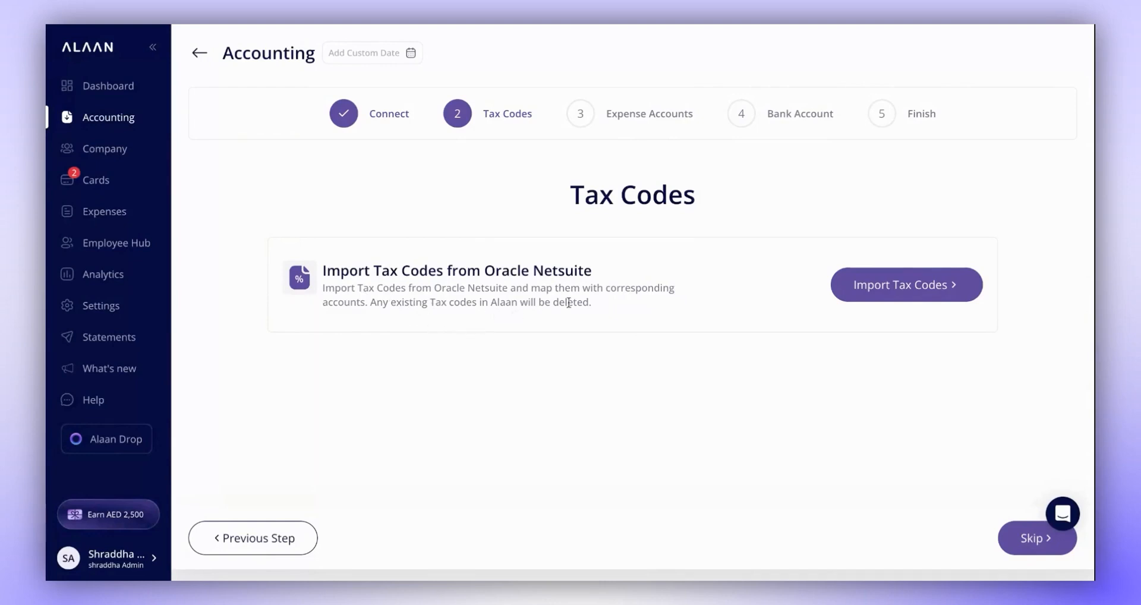
- Import the tax codes from Oracle Netsuite, review the imported list, and proceed to the Expense Accounts step
{"action": "left_click", "coordinate": [892, 285]}
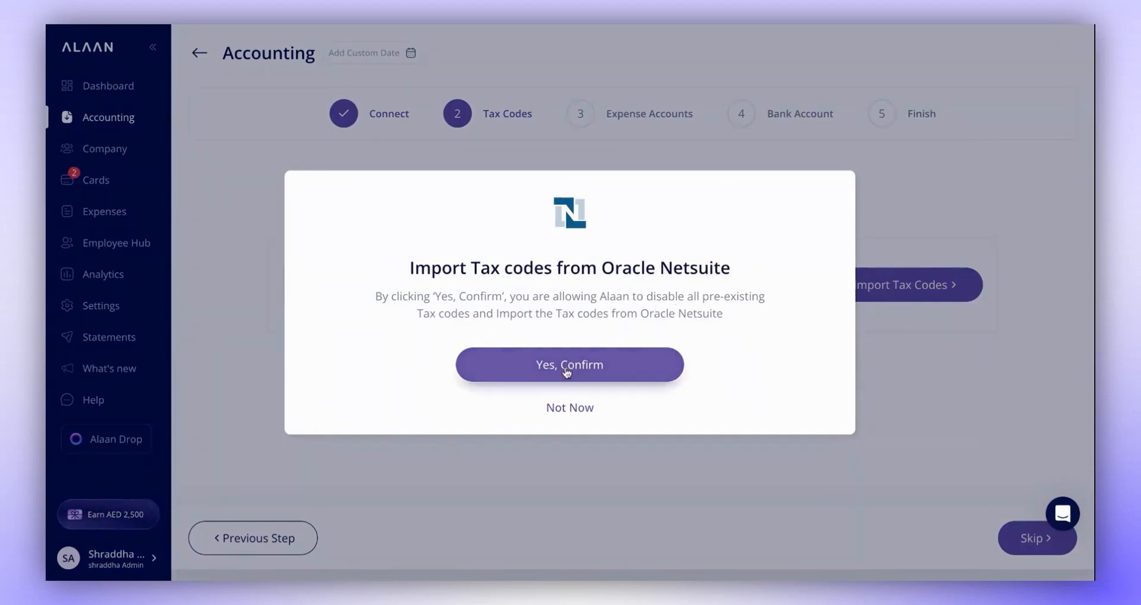
{"action": "left_click", "coordinate": [566, 370]}
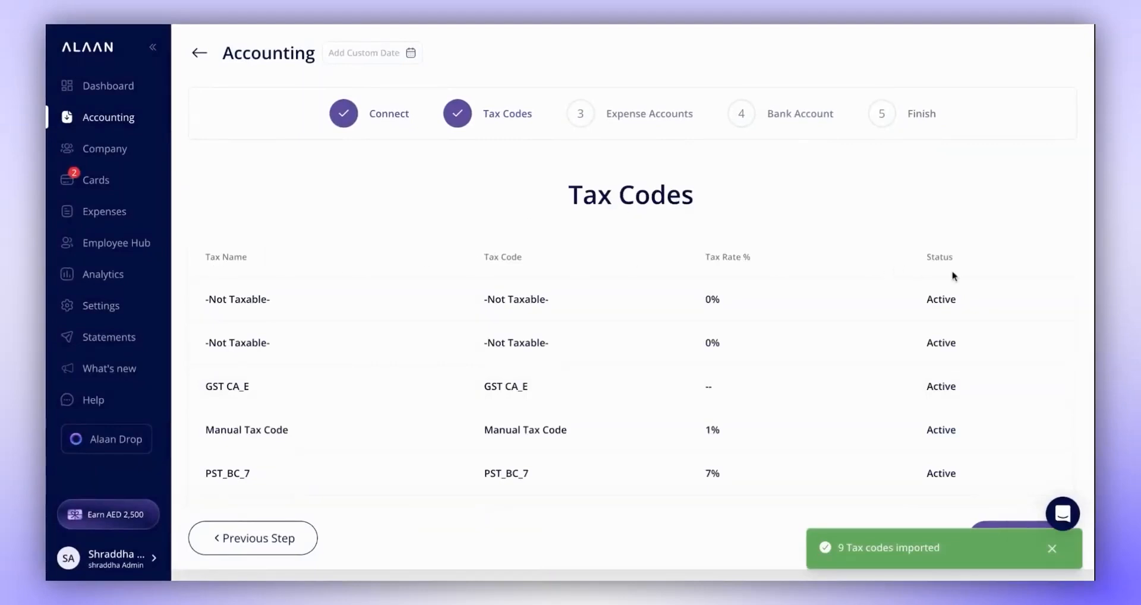
{"action": "scroll", "coordinate": [752, 427], "scroll_direction": "down", "scroll_amount": 3}
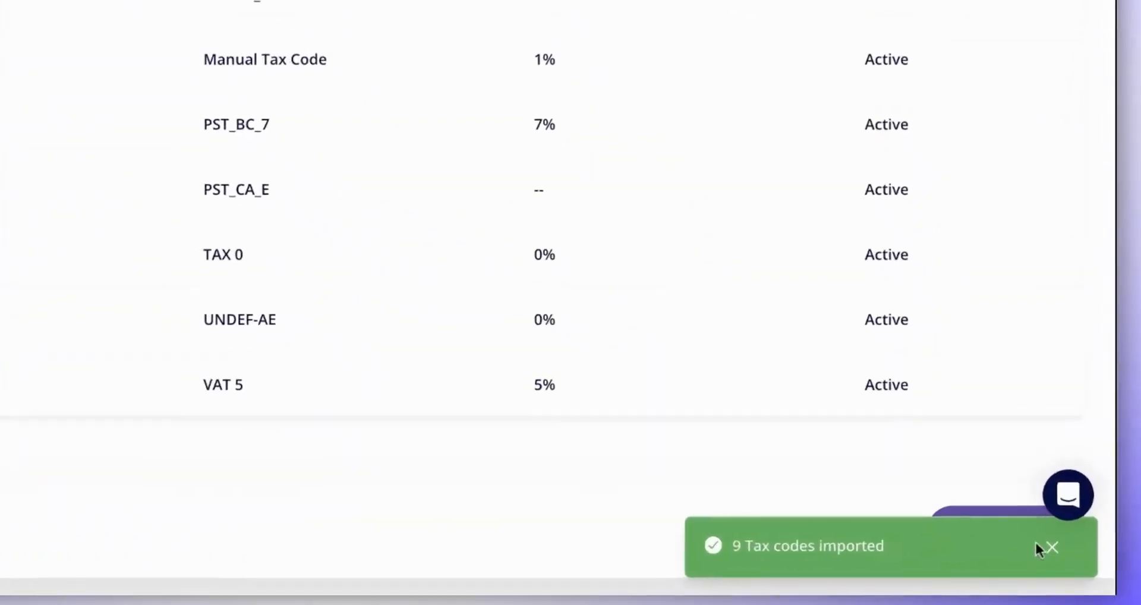
{"action": "left_click", "coordinate": [1052, 550]}
{"action": "left_click", "coordinate": [970, 537]}
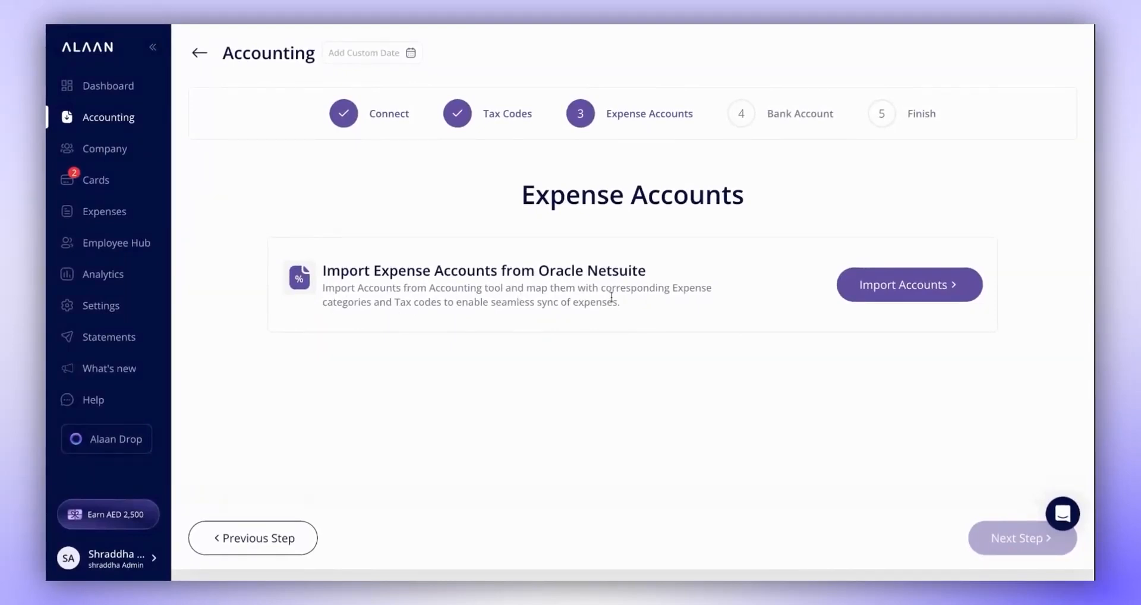
- Import the expense accounts from Oracle Netsuite, allowing existing GL account numbers to be replaced
{"action": "left_click", "coordinate": [906, 293]}
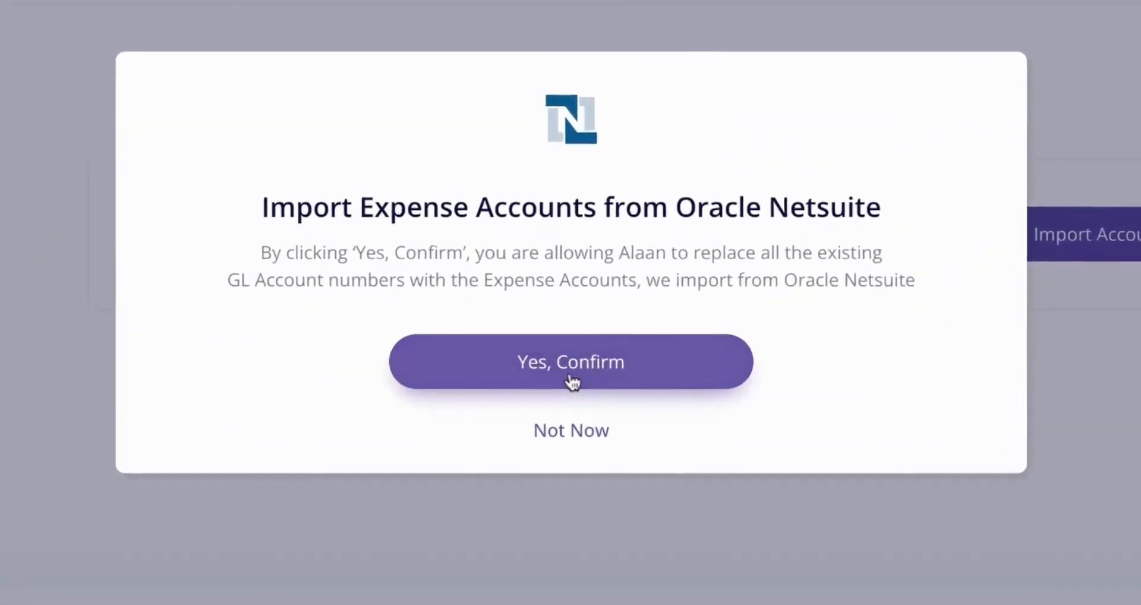
{"action": "left_click", "coordinate": [569, 372]}
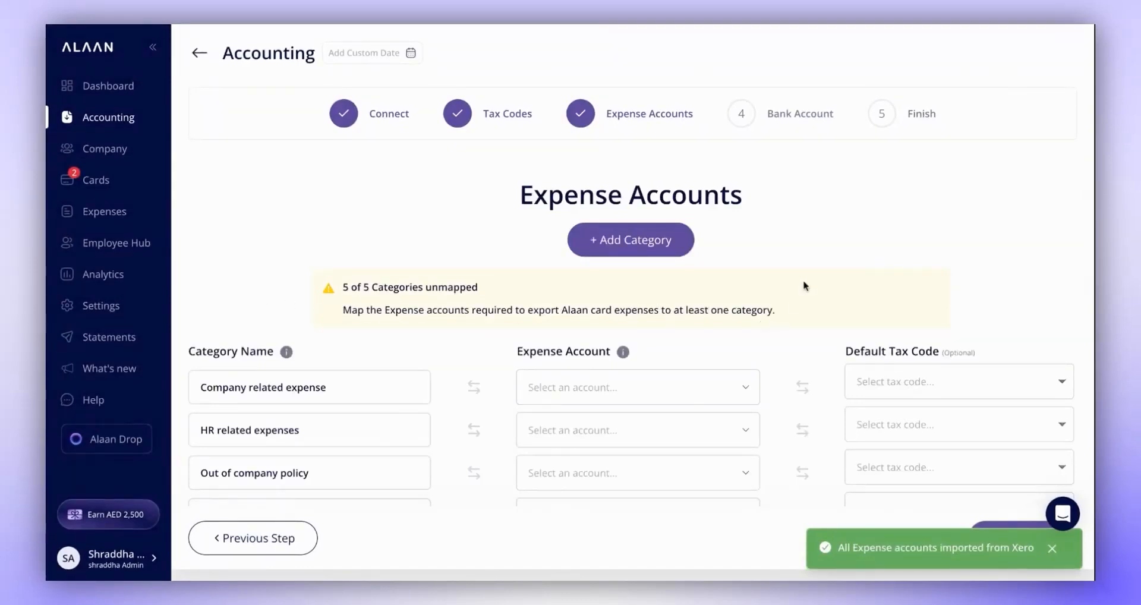
{"action": "scroll", "coordinate": [778, 303], "scroll_direction": "down", "scroll_amount": 2}
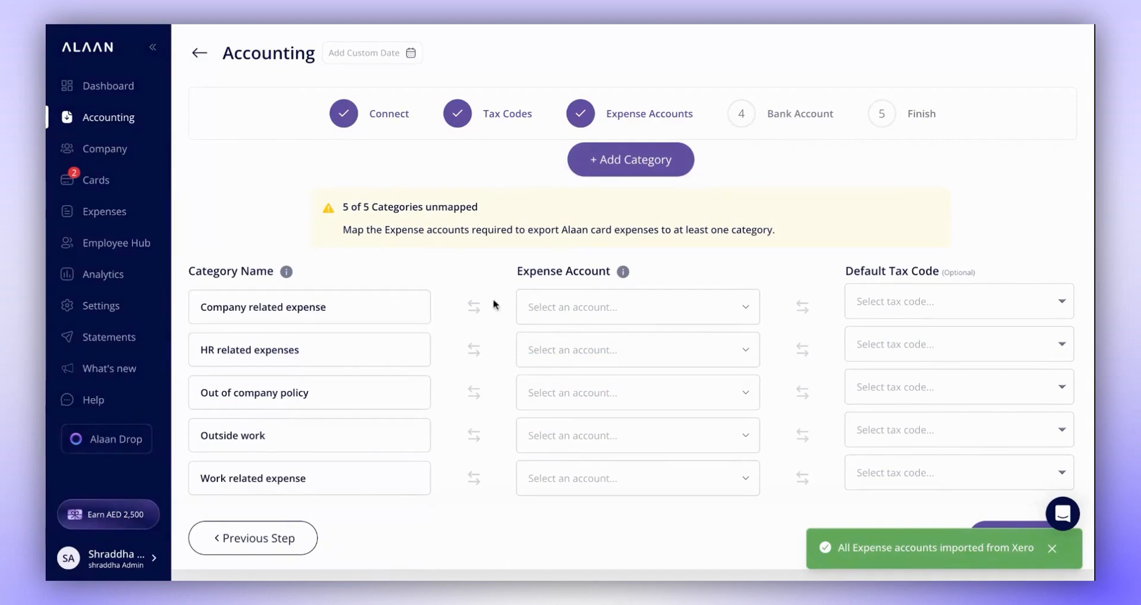
- Map the Company related expense category to account 1234 Alaan Expense with TAX 0 as its default tax code
{"action": "left_click", "coordinate": [616, 306]}
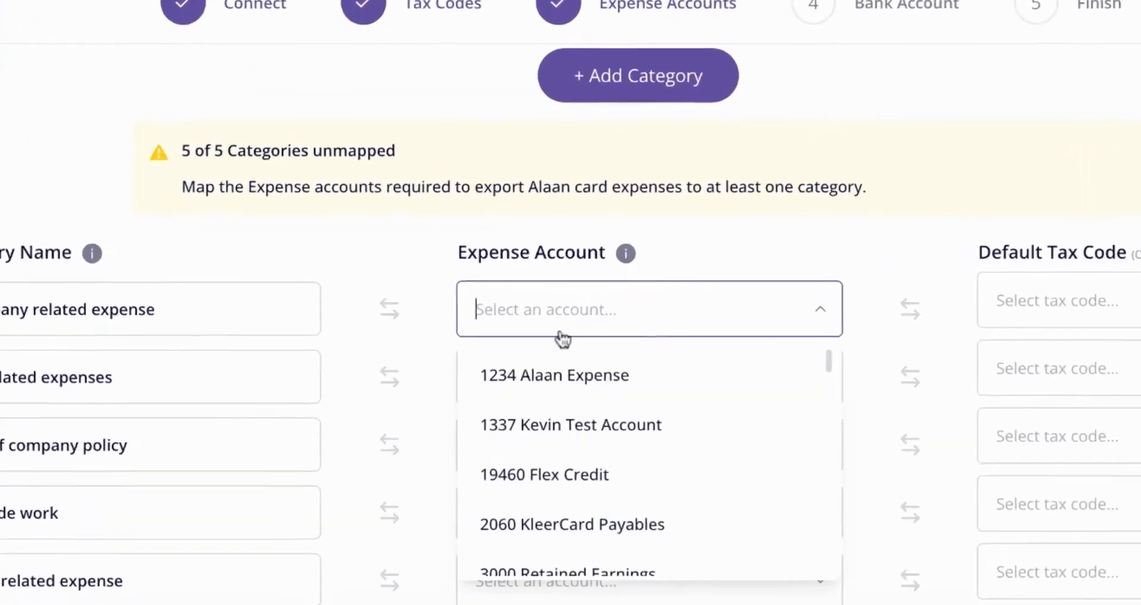
{"action": "left_click", "coordinate": [522, 380]}
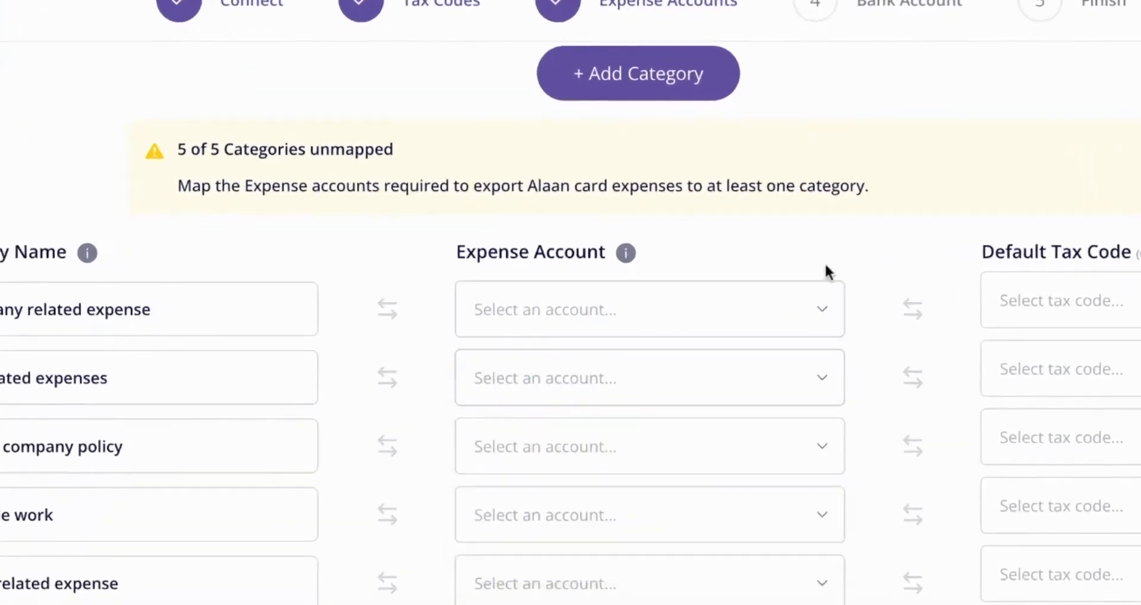
{"action": "left_click", "coordinate": [886, 303]}
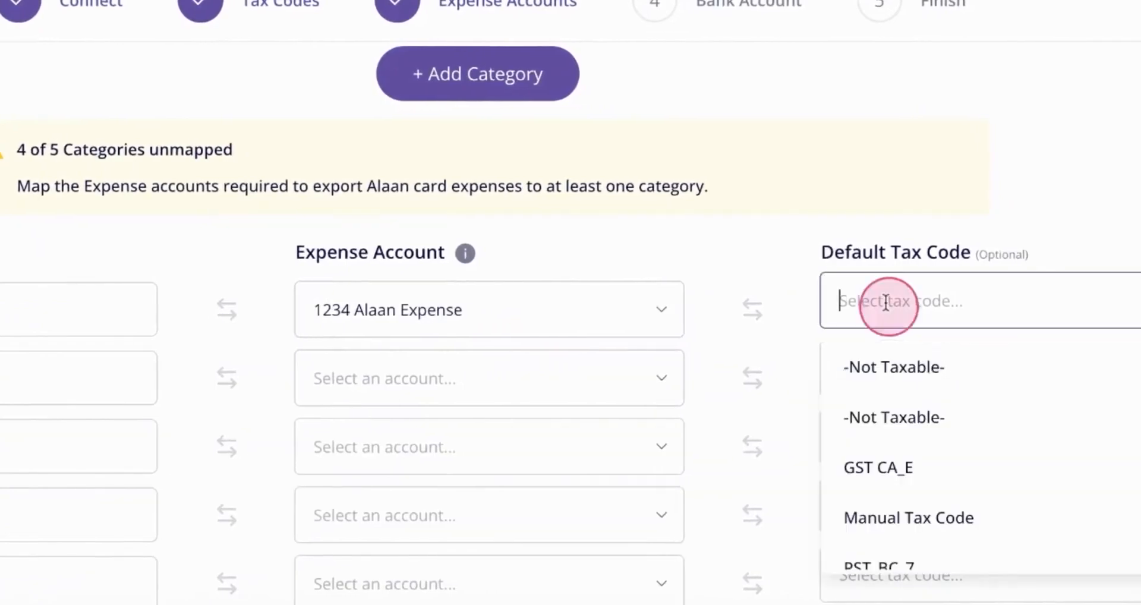
{"action": "scroll", "coordinate": [894, 475], "scroll_direction": "down", "scroll_amount": 3}
{"action": "left_click", "coordinate": [893, 474]}
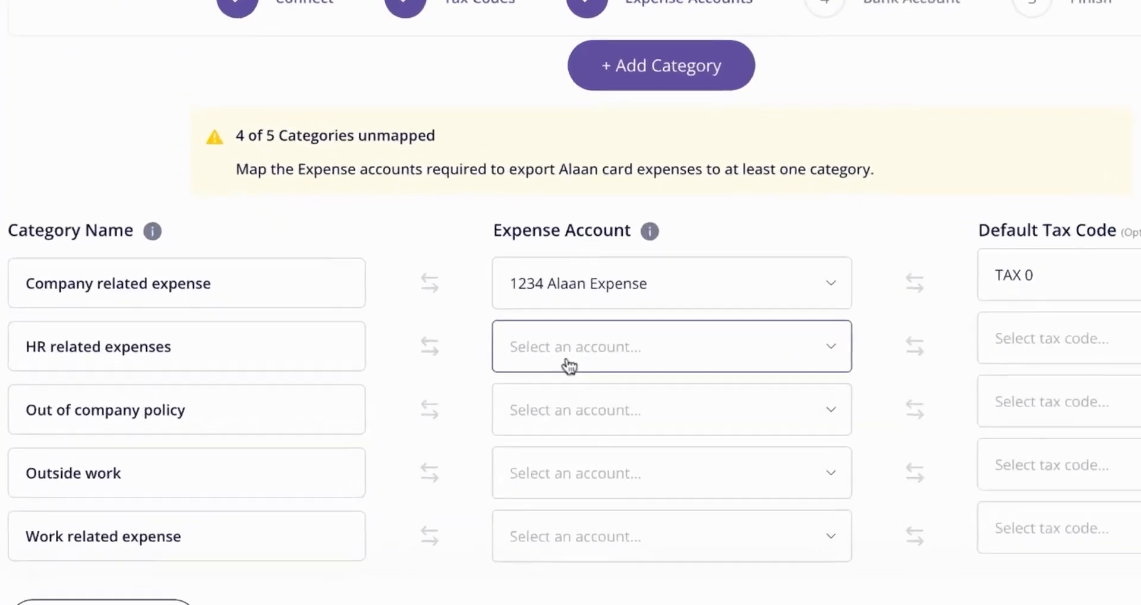
- Map the HR related expenses category to 6021 Meals and Entertainment with default tax code VAT 5, and proceed to the Bank Account step
{"action": "left_click", "coordinate": [562, 355]}
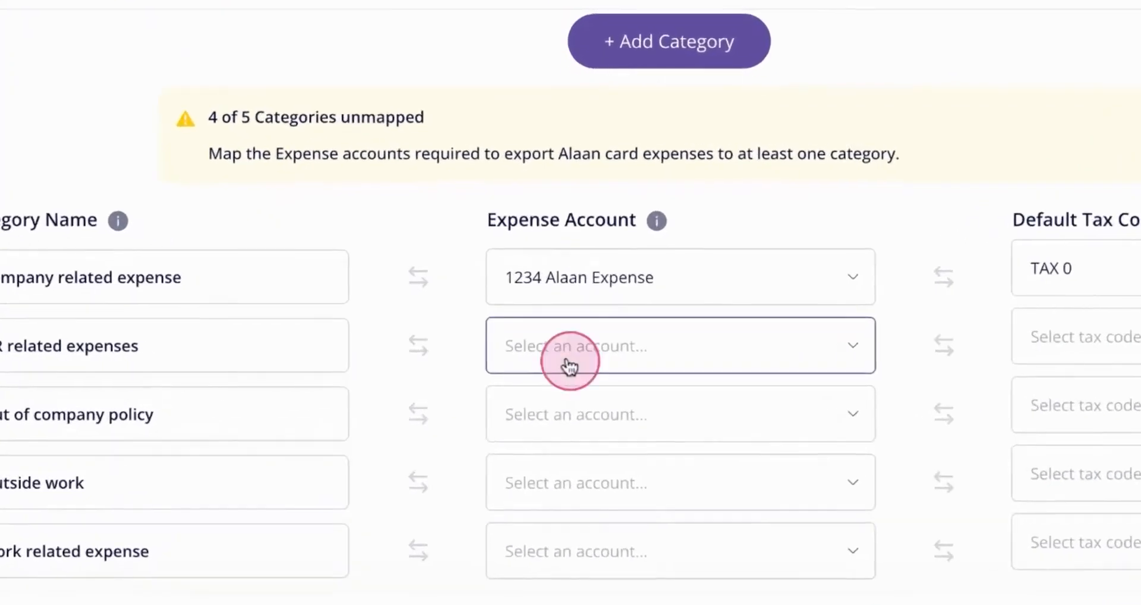
{"action": "type", "text": "mea"}
{"action": "left_click", "coordinate": [555, 395]}
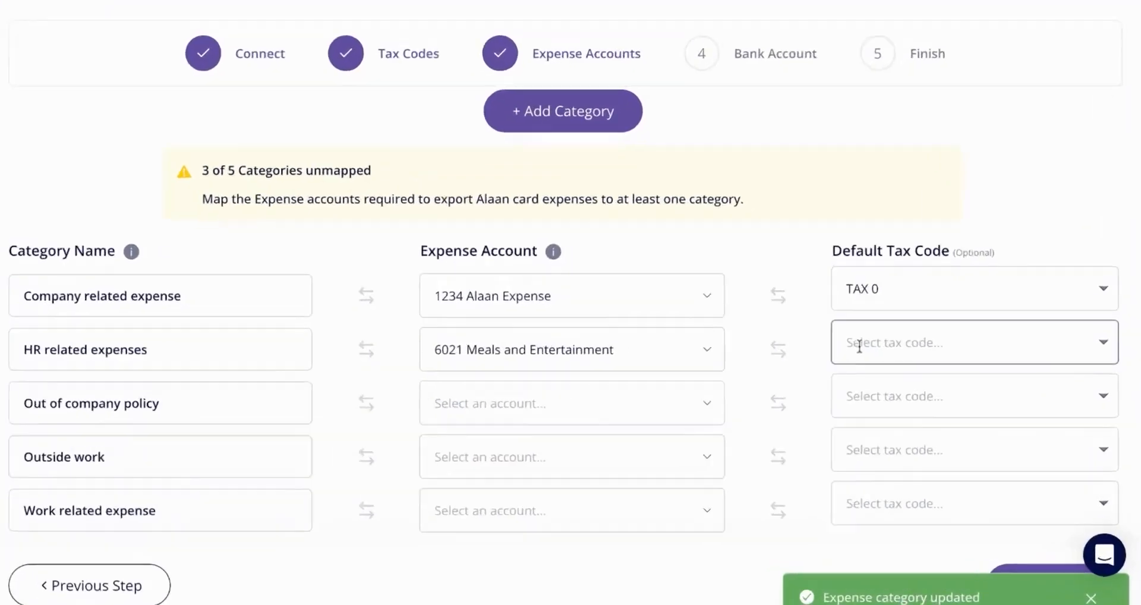
{"action": "left_click", "coordinate": [897, 352]}
{"action": "scroll", "coordinate": [897, 405], "scroll_direction": "down", "scroll_amount": 5}
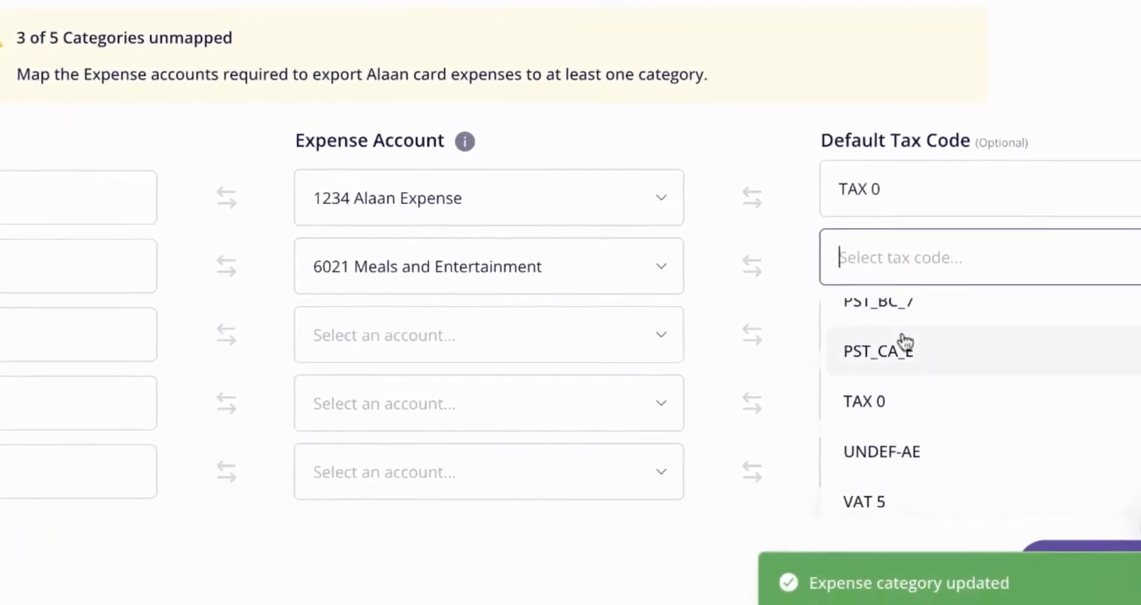
{"action": "left_click", "coordinate": [885, 533]}
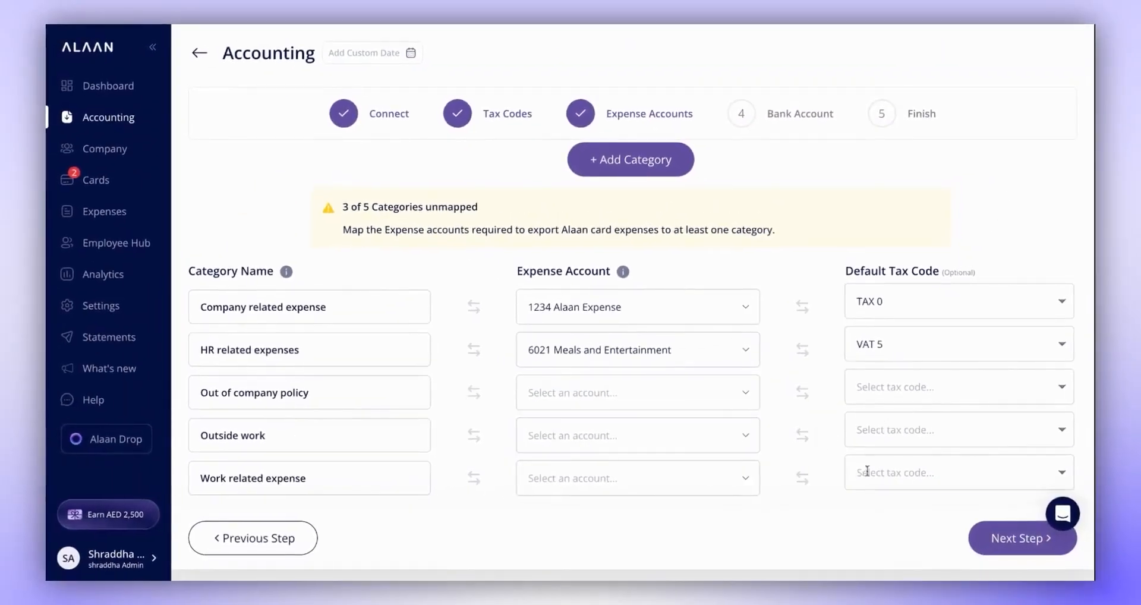
{"action": "left_click", "coordinate": [1000, 542]}
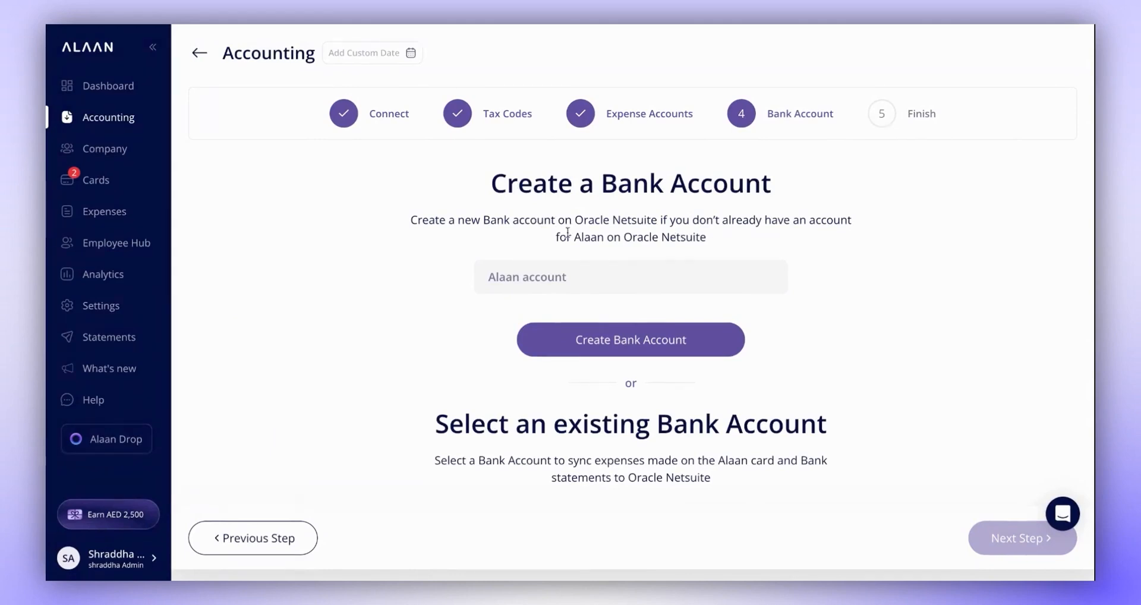
- Connect Alaan to the existing bank account 9999 Alaan Account and finish the accounting setup
{"action": "scroll", "coordinate": [792, 321], "scroll_direction": "down", "scroll_amount": 2}
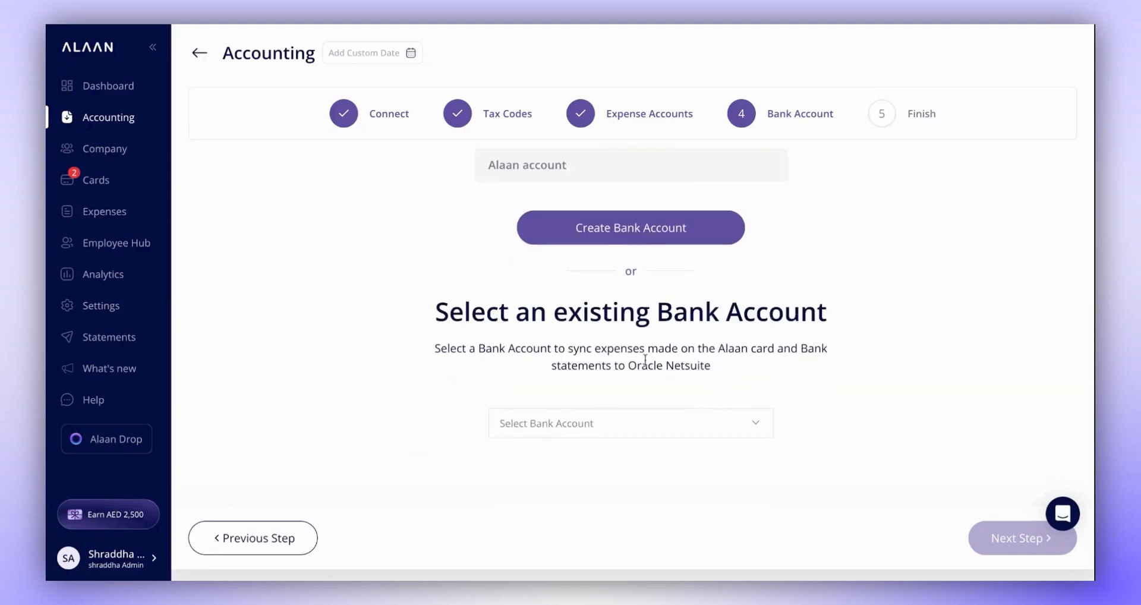
{"action": "scroll", "coordinate": [693, 311], "scroll_direction": "up", "scroll_amount": 1}
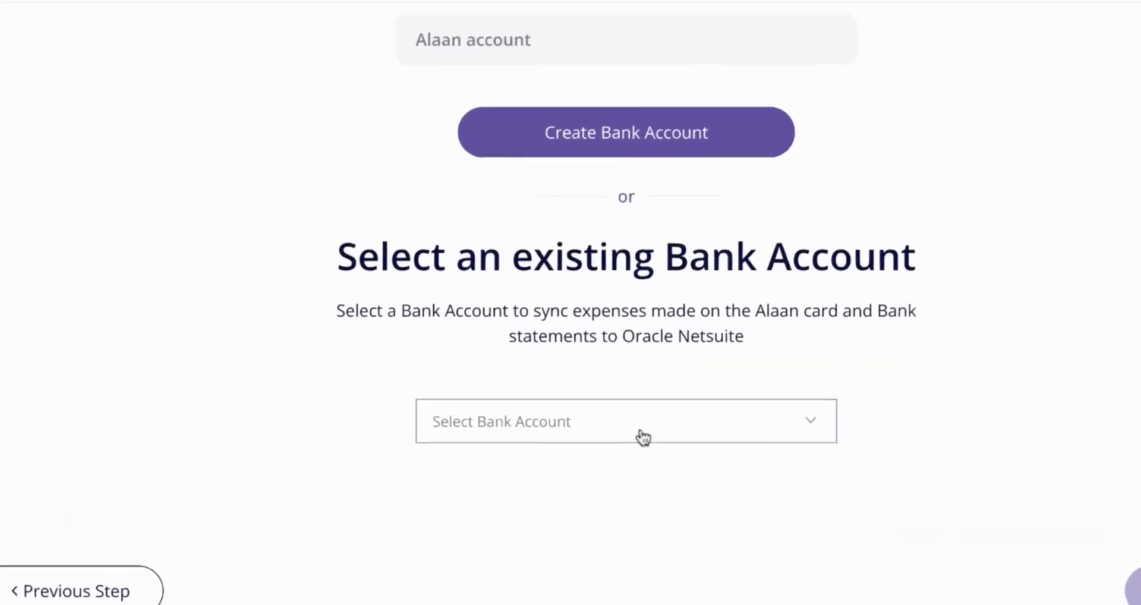
{"action": "left_click", "coordinate": [642, 483]}
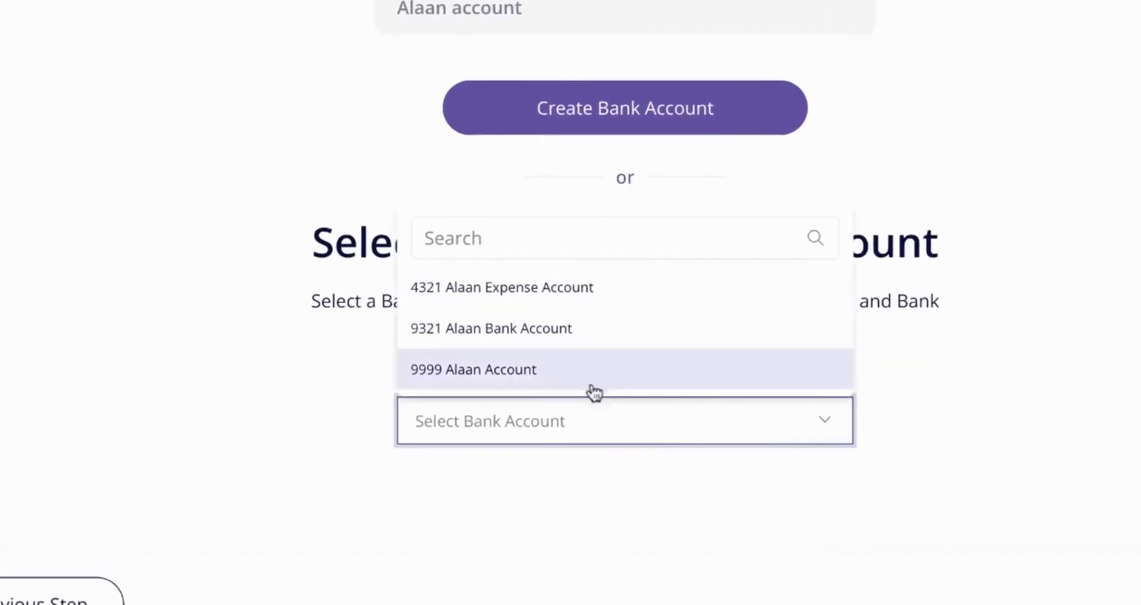
{"action": "left_click", "coordinate": [614, 447]}
{"action": "left_click", "coordinate": [606, 516]}
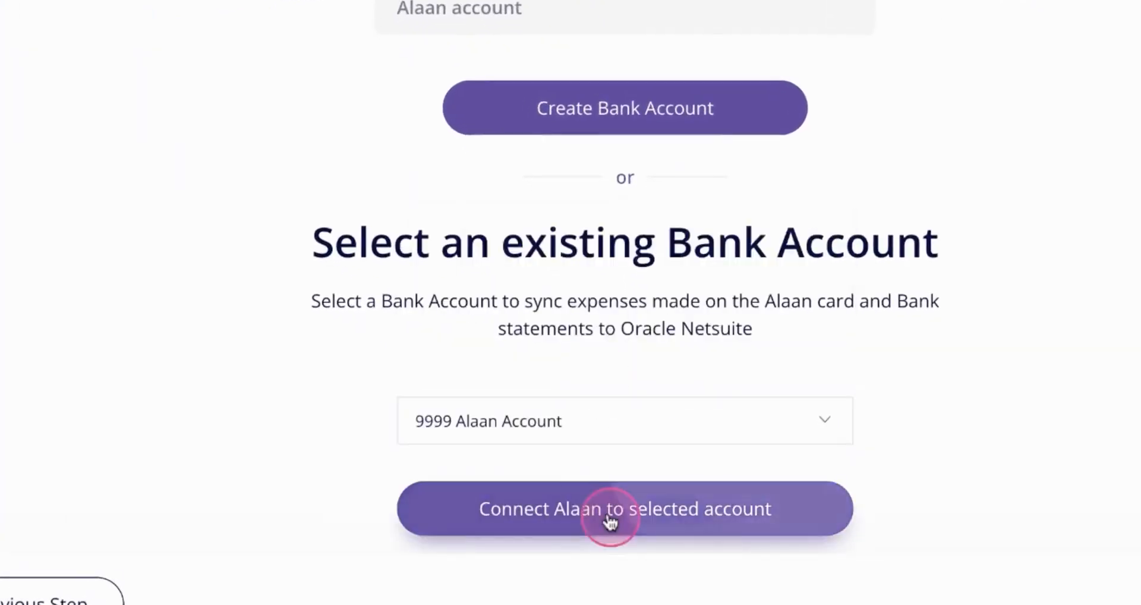
{"action": "left_click", "coordinate": [1118, 577]}
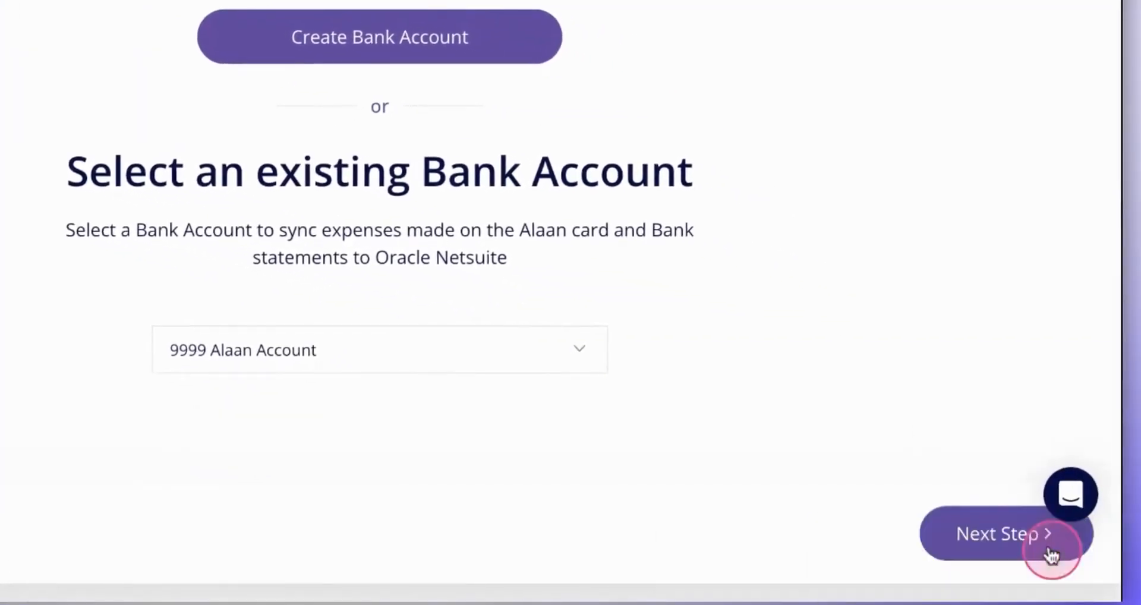
{"action": "left_click", "coordinate": [998, 537]}
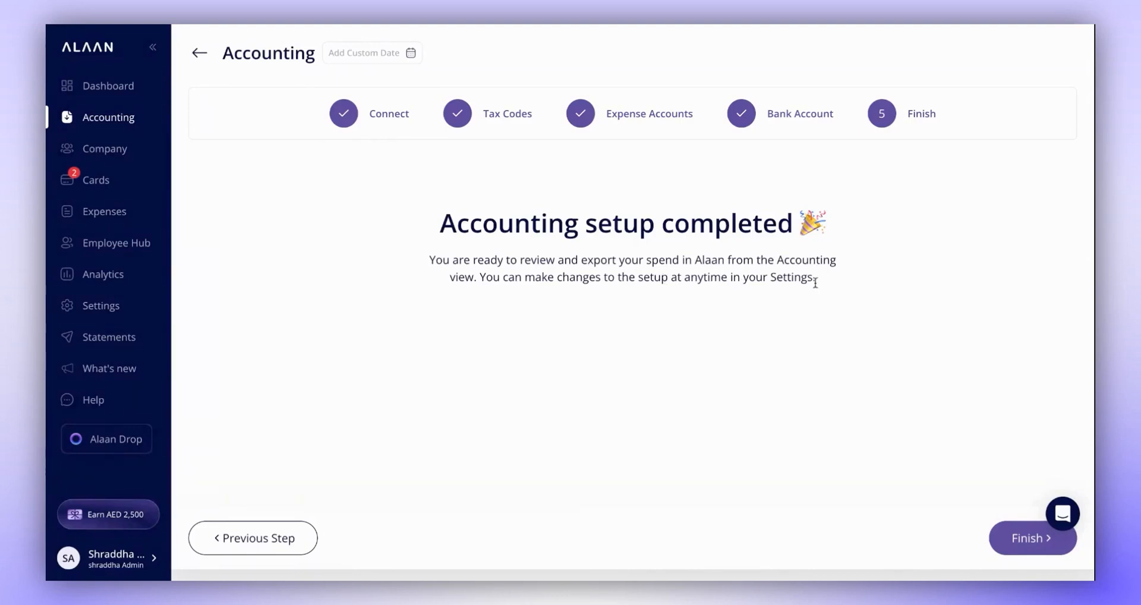
{"action": "left_click", "coordinate": [1025, 542]}
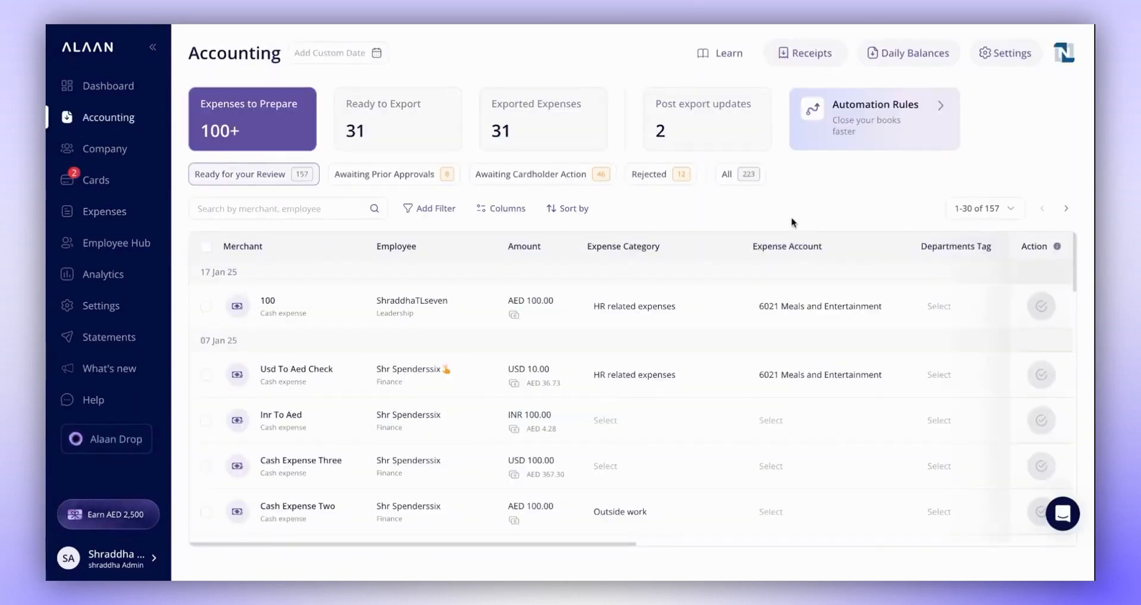
- Review the Oracle Netsuite integration in the settings, including its bank account and vendor mapping options, and return to the settings overview
{"action": "left_click", "coordinate": [96, 307]}
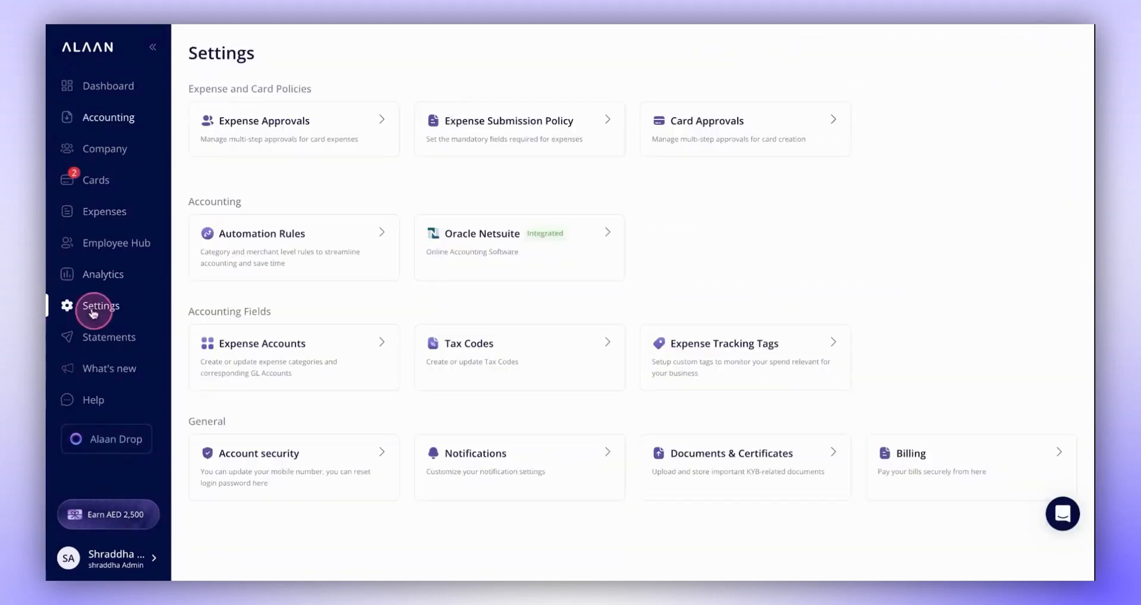
{"action": "left_click", "coordinate": [529, 248]}
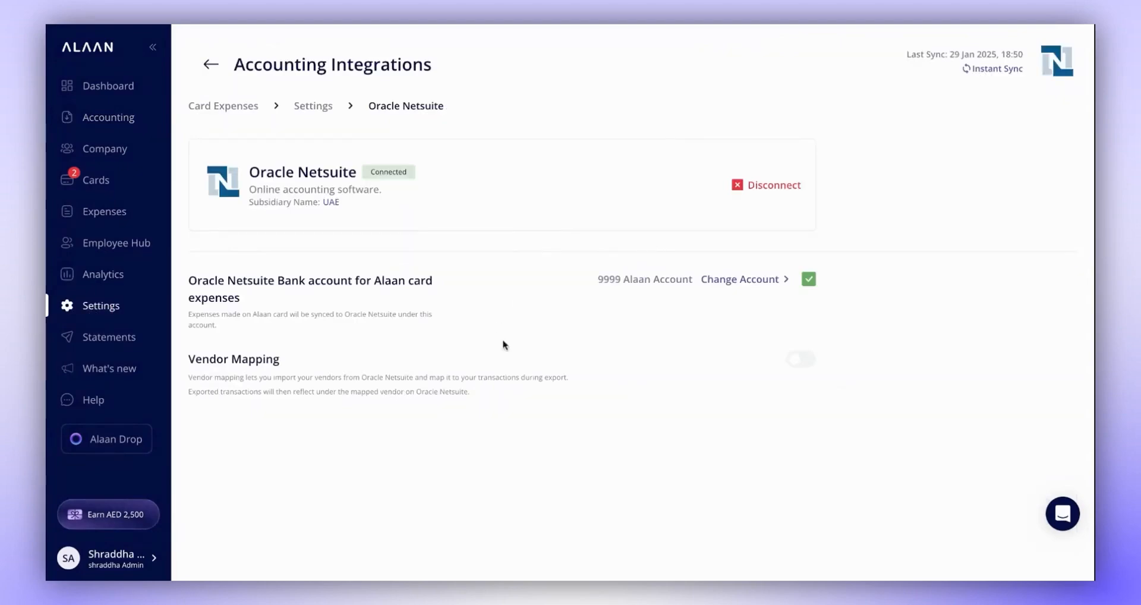
{"action": "left_click", "coordinate": [211, 64]}
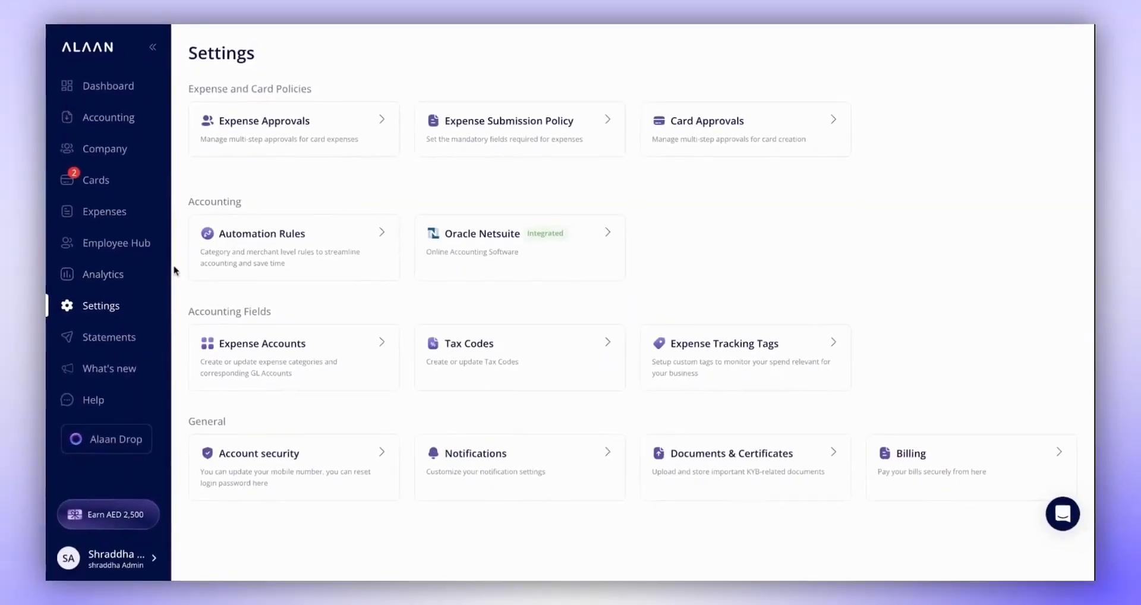
- Open the Turtle Cafe expense of 15 Dec 24 in Accounting and set its expense category to HR related expenses
{"action": "left_click", "coordinate": [122, 123]}
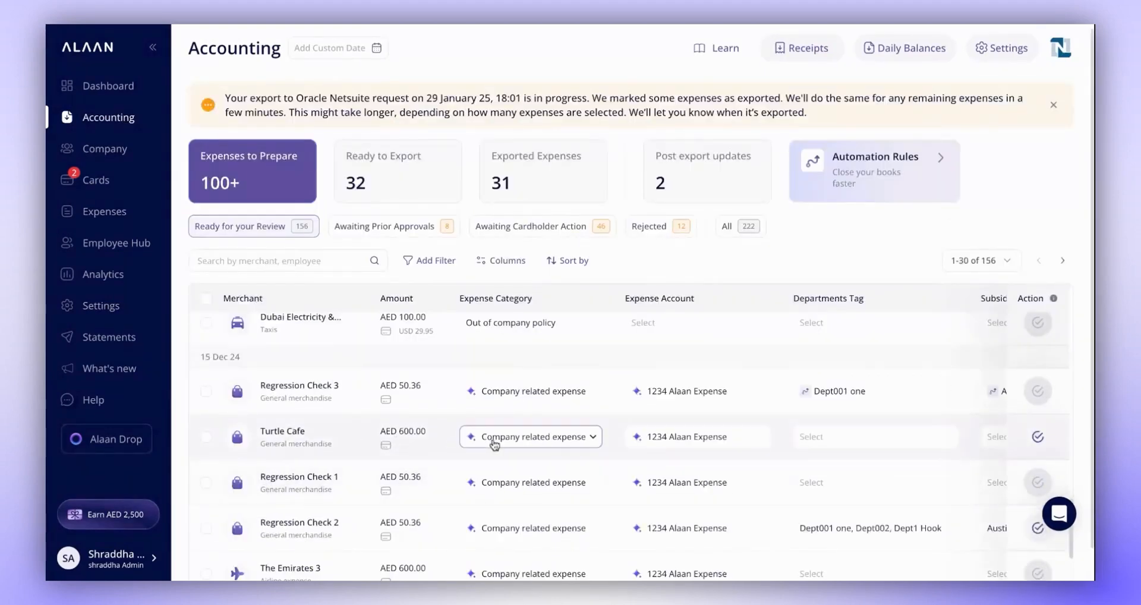
{"action": "left_click", "coordinate": [453, 442]}
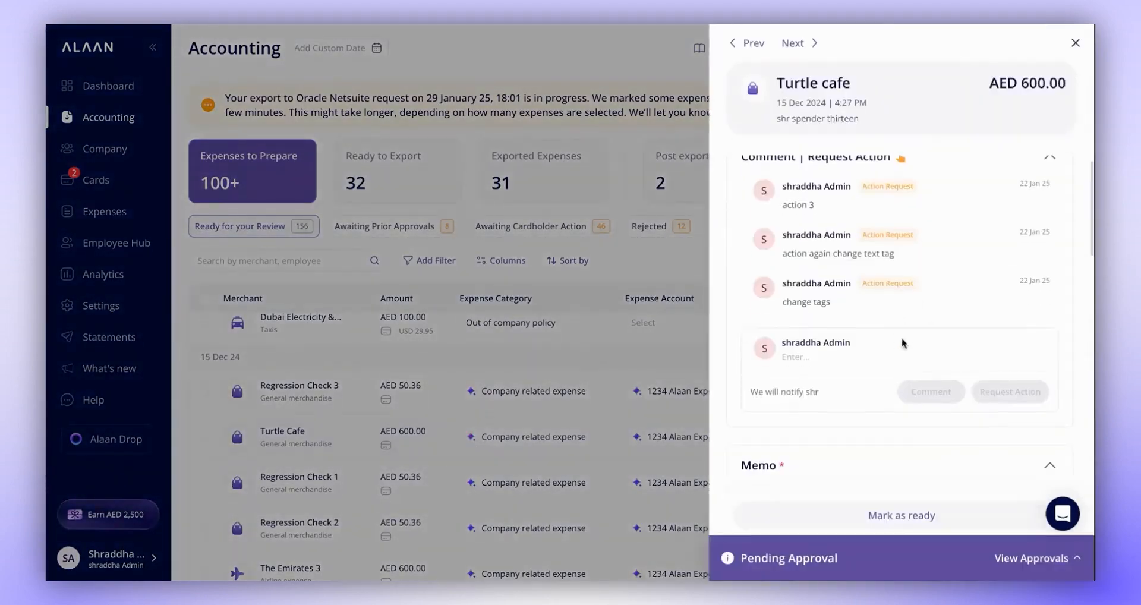
{"action": "scroll", "coordinate": [901, 343], "scroll_direction": "down", "scroll_amount": 5}
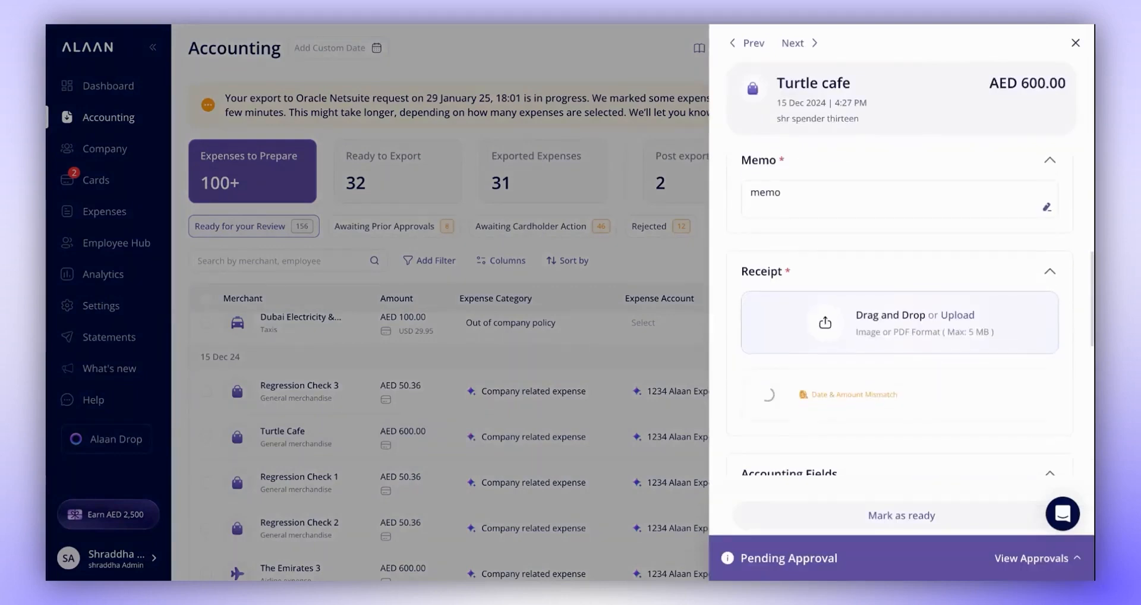
{"action": "scroll", "coordinate": [971, 266], "scroll_direction": "down", "scroll_amount": 5}
{"action": "left_click", "coordinate": [971, 265]}
{"action": "left_click", "coordinate": [980, 361]}
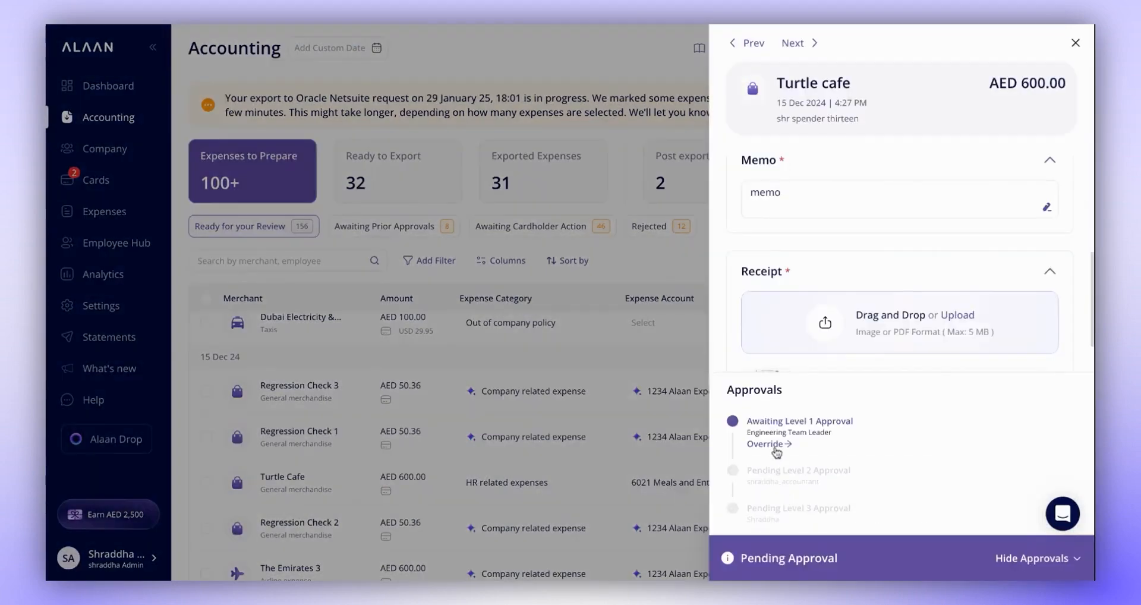
- Override the Level 1 approval of the Turtle Cafe expense and mark the expense as ready to export
{"action": "left_click", "coordinate": [776, 451]}
{"action": "left_click", "coordinate": [676, 343]}
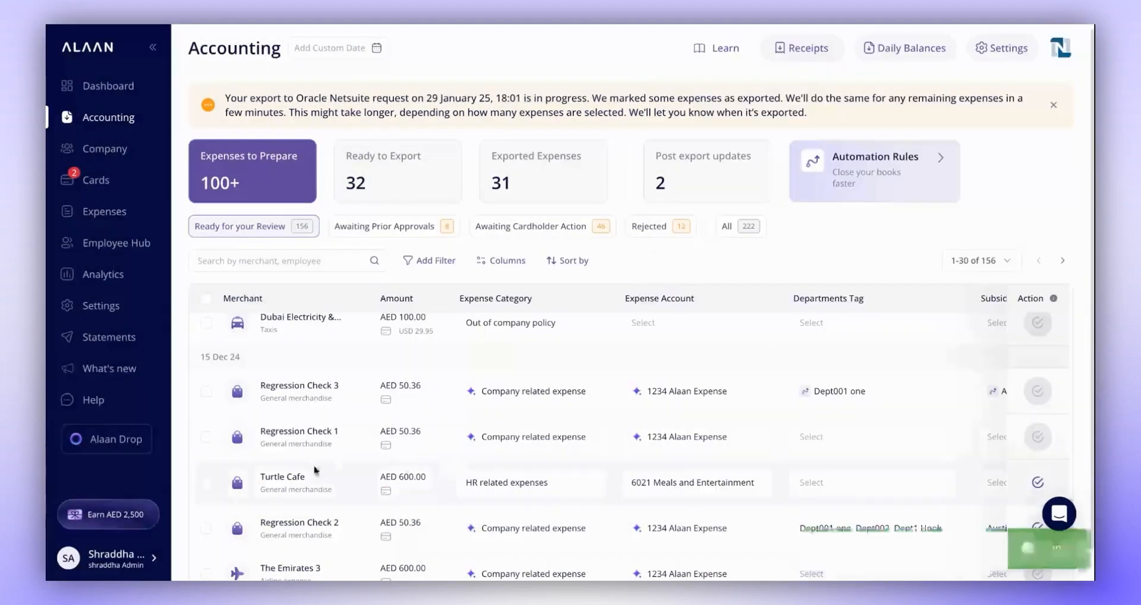
{"action": "left_click", "coordinate": [206, 483]}
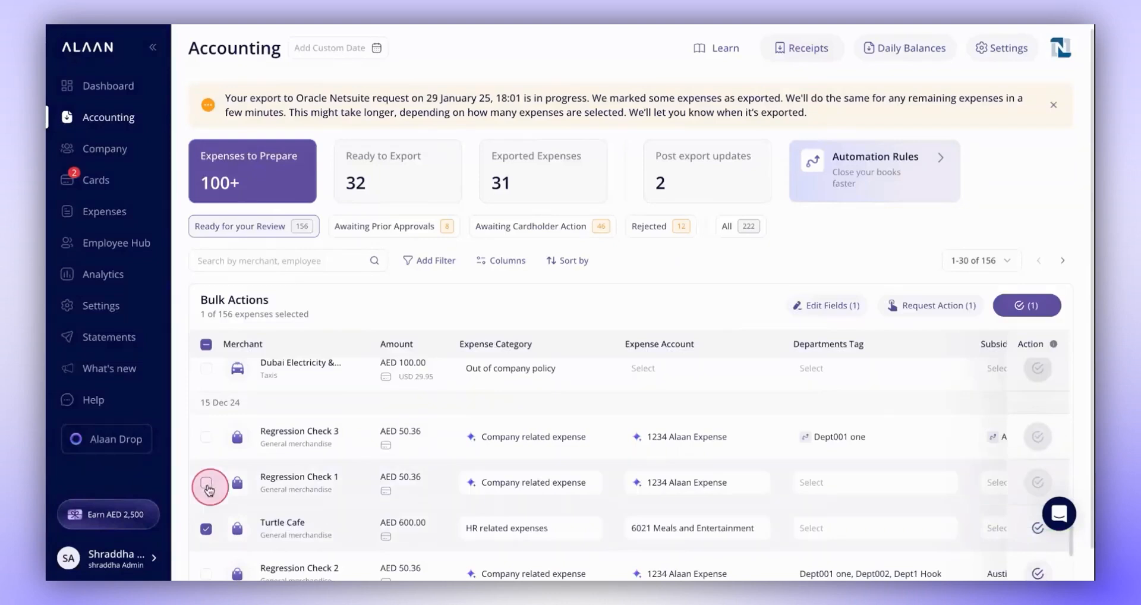
{"action": "left_click", "coordinate": [1037, 306]}
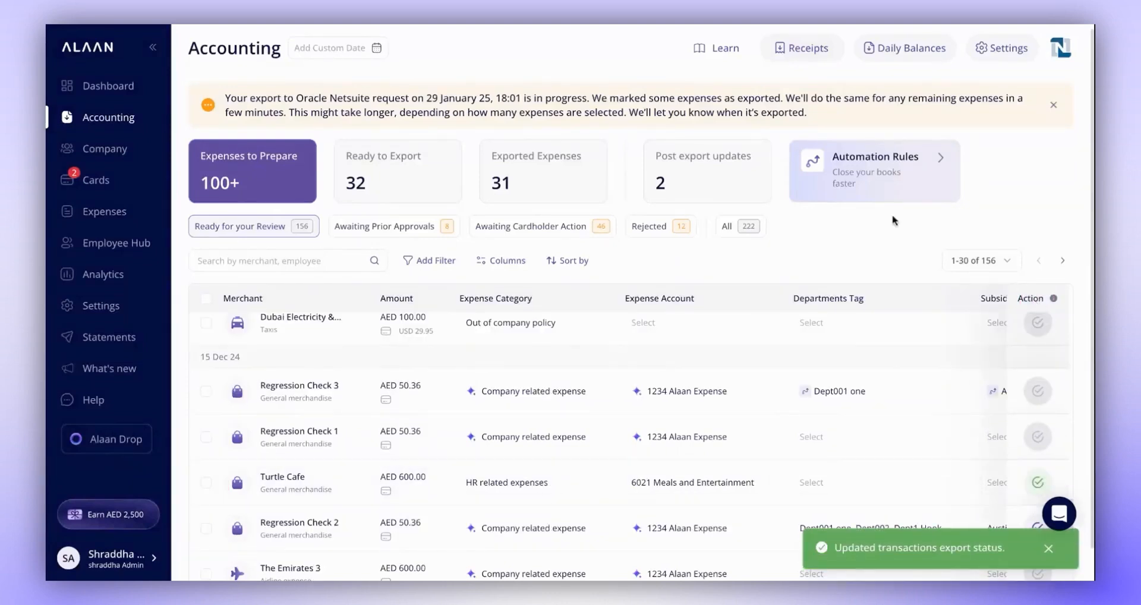
- Show all card expenses that are ready to export and find the Turtle Cafe expense
{"action": "left_click", "coordinate": [429, 178]}
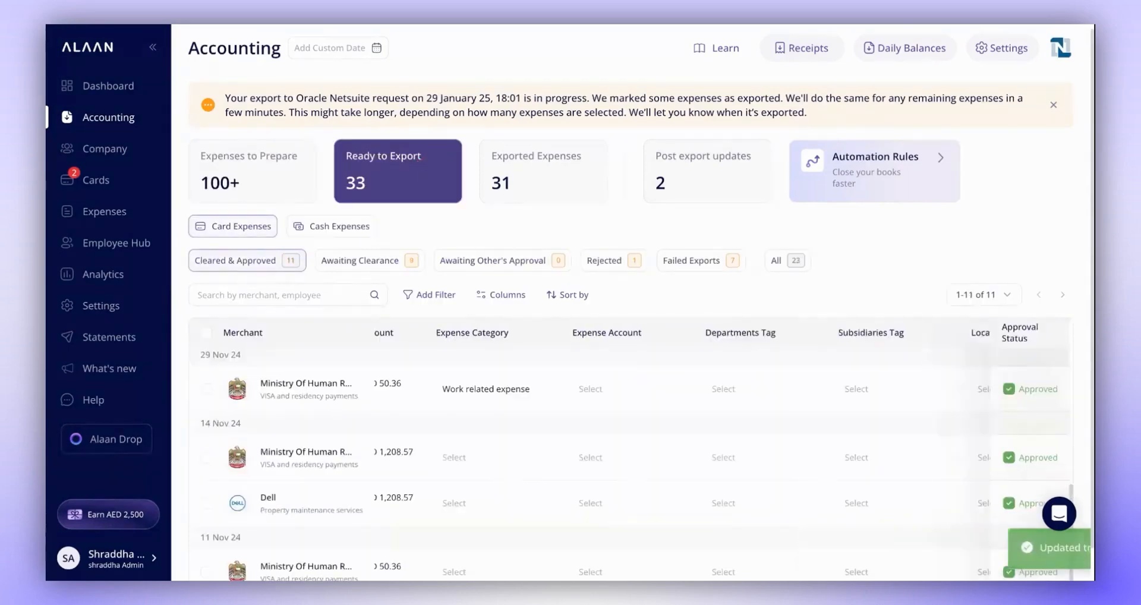
{"action": "scroll", "coordinate": [453, 452], "scroll_direction": "down", "scroll_amount": 1}
{"action": "scroll", "coordinate": [454, 462], "scroll_direction": "up", "scroll_amount": 1}
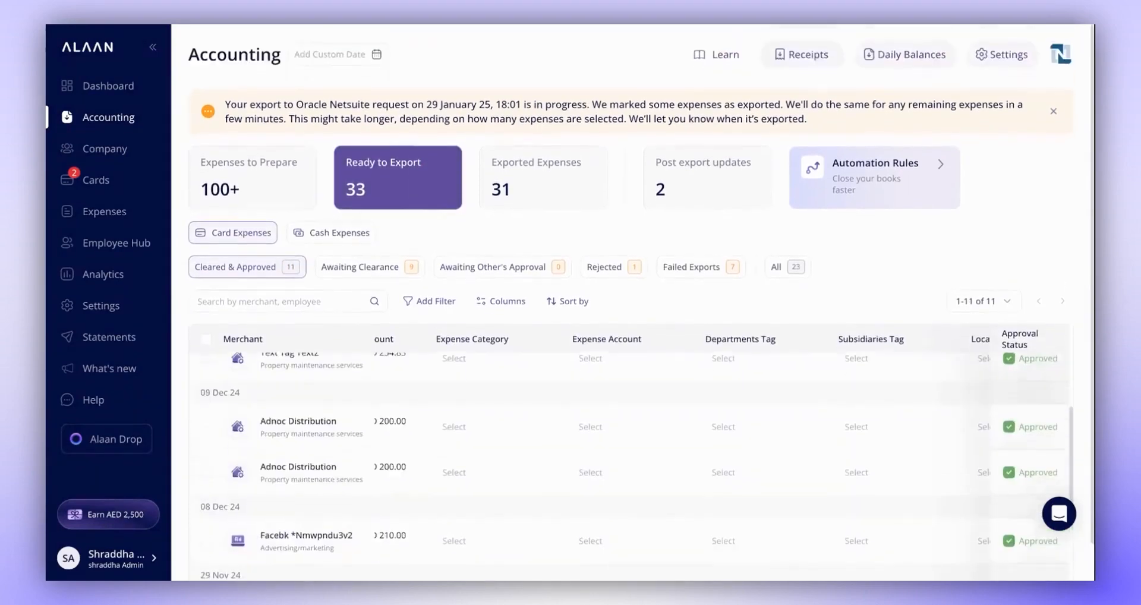
{"action": "left_click", "coordinate": [788, 265]}
{"action": "scroll", "coordinate": [594, 404], "scroll_direction": "down", "scroll_amount": 5}
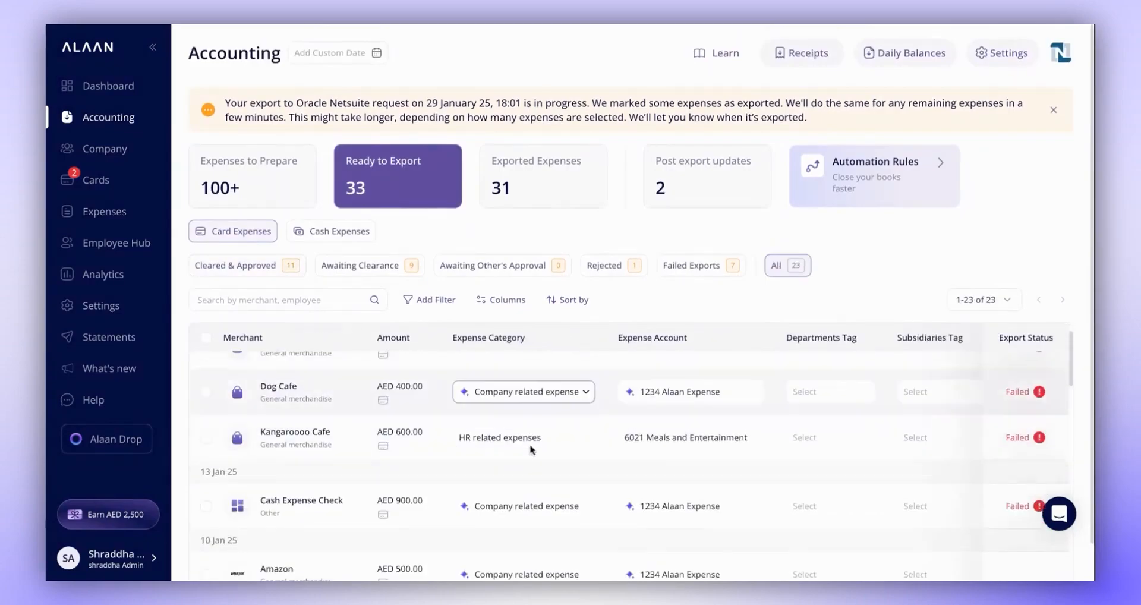
{"action": "scroll", "coordinate": [551, 430], "scroll_direction": "right", "scroll_amount": 5}
- Export the Turtle Cafe expense directly to Oracle Netsuite, including expenses with Pending Clearance status
{"action": "left_click", "coordinate": [208, 407]}
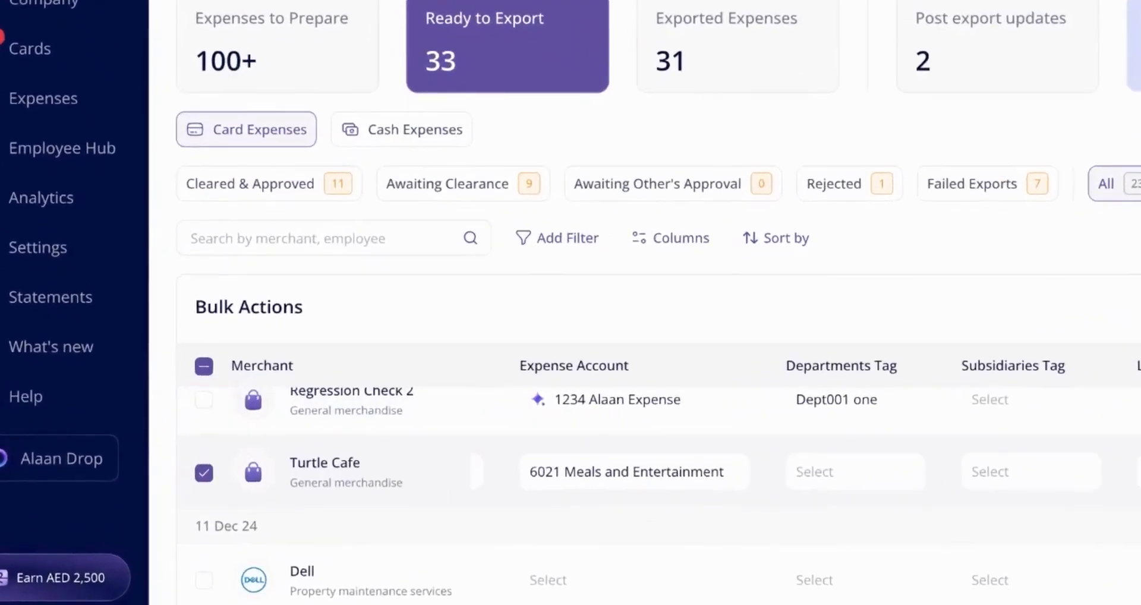
{"action": "left_click", "coordinate": [1072, 344]}
{"action": "left_click", "coordinate": [884, 433]}
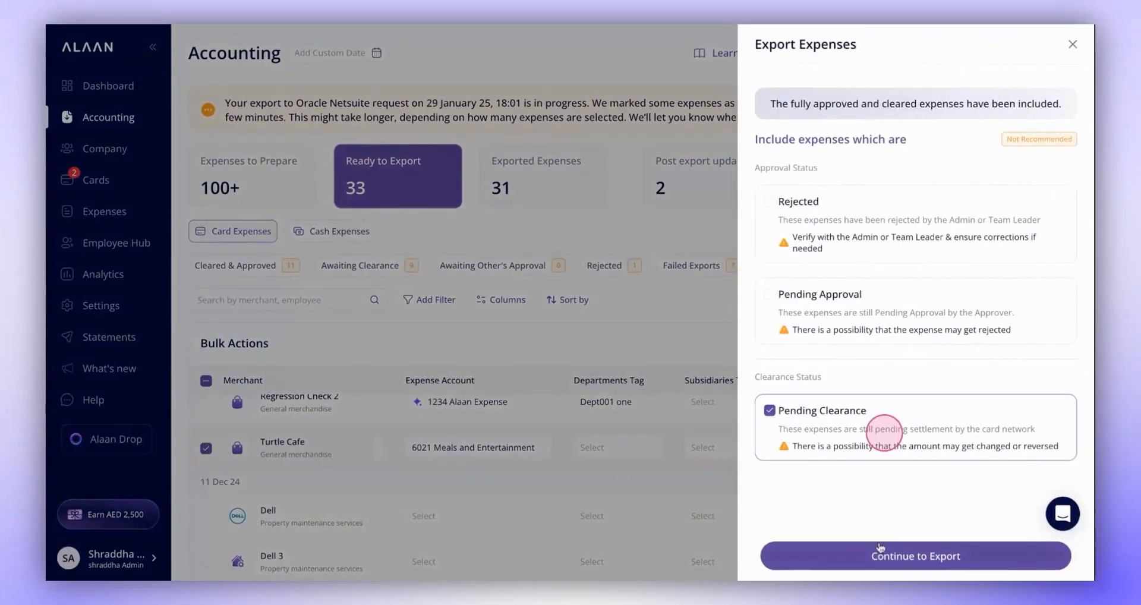
{"action": "left_click", "coordinate": [880, 557]}
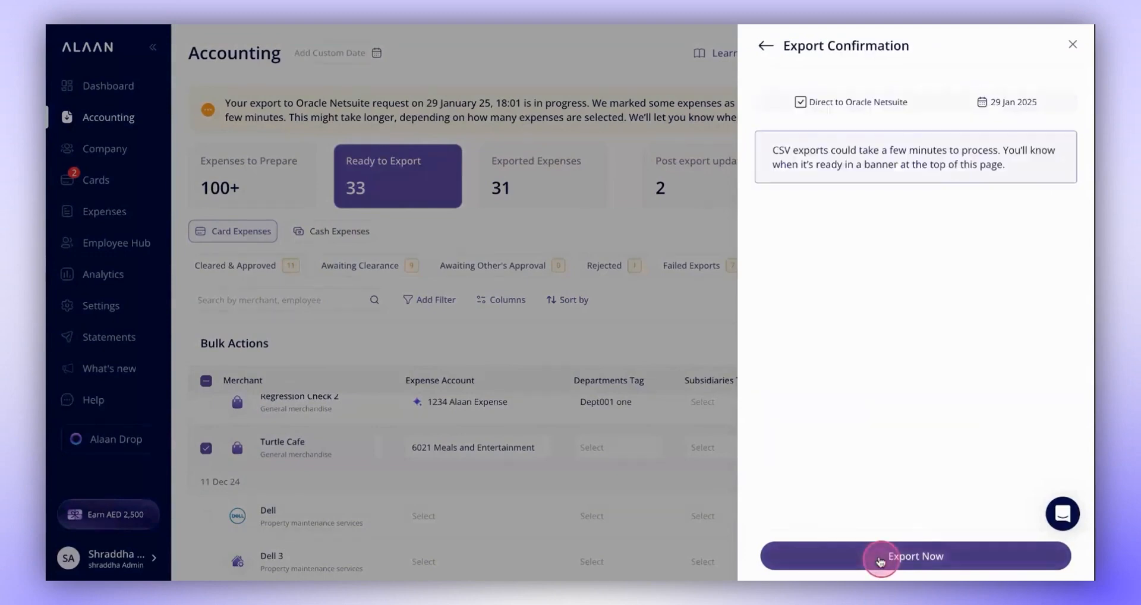
{"action": "left_click", "coordinate": [880, 561]}
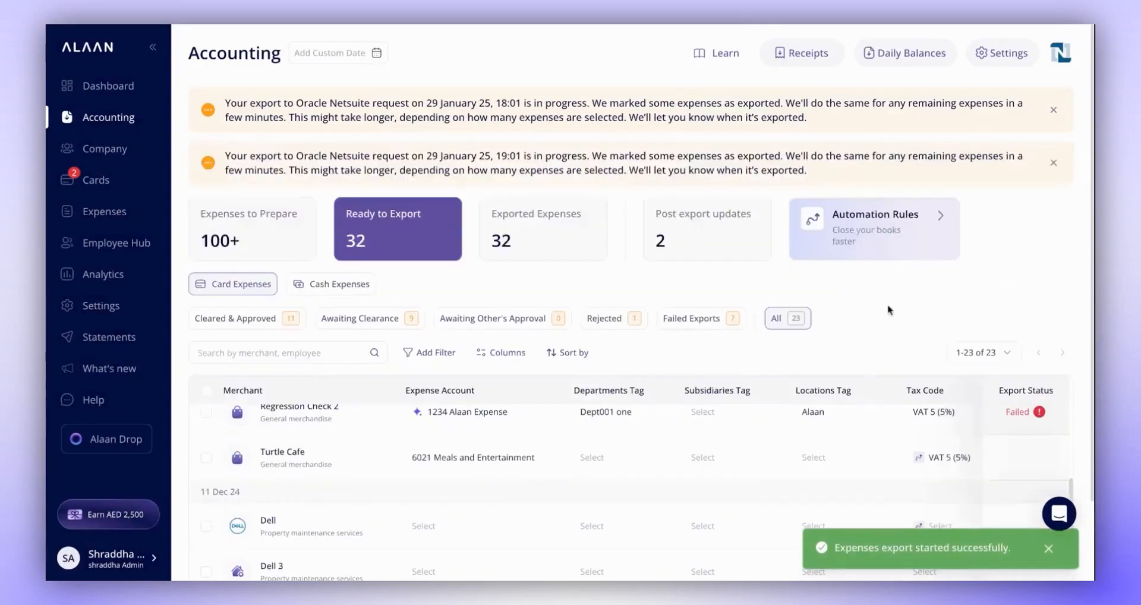
- Look through the list of exported expenses for the Turtle Cafe expense
{"action": "left_click", "coordinate": [539, 244]}
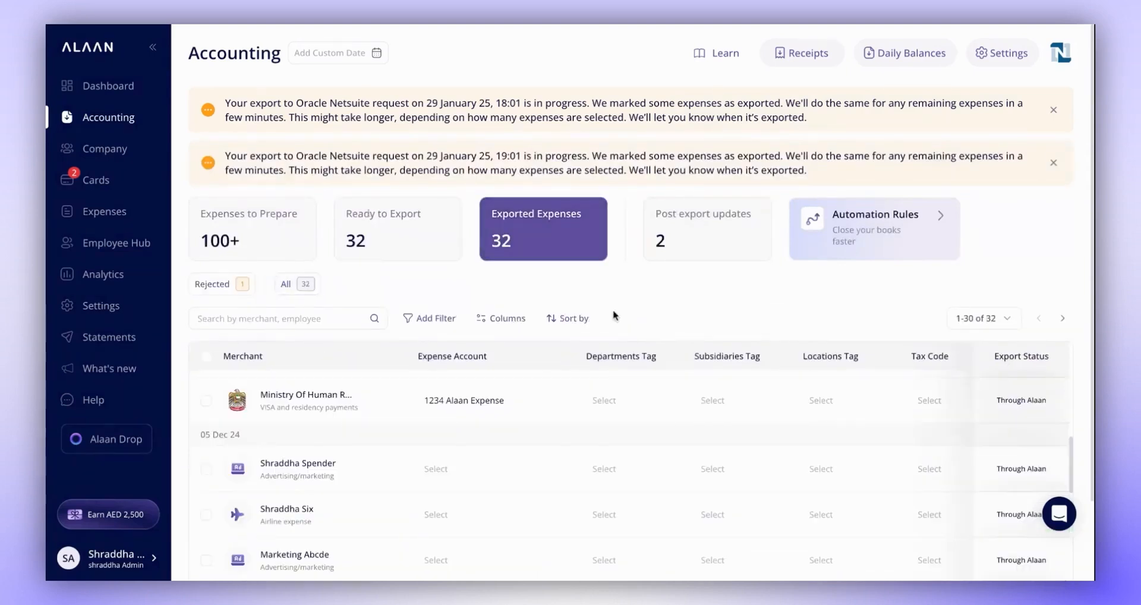
{"action": "scroll", "coordinate": [592, 467], "scroll_direction": "down", "scroll_amount": 2}
{"action": "scroll", "coordinate": [592, 467], "scroll_direction": "down", "scroll_amount": 10}
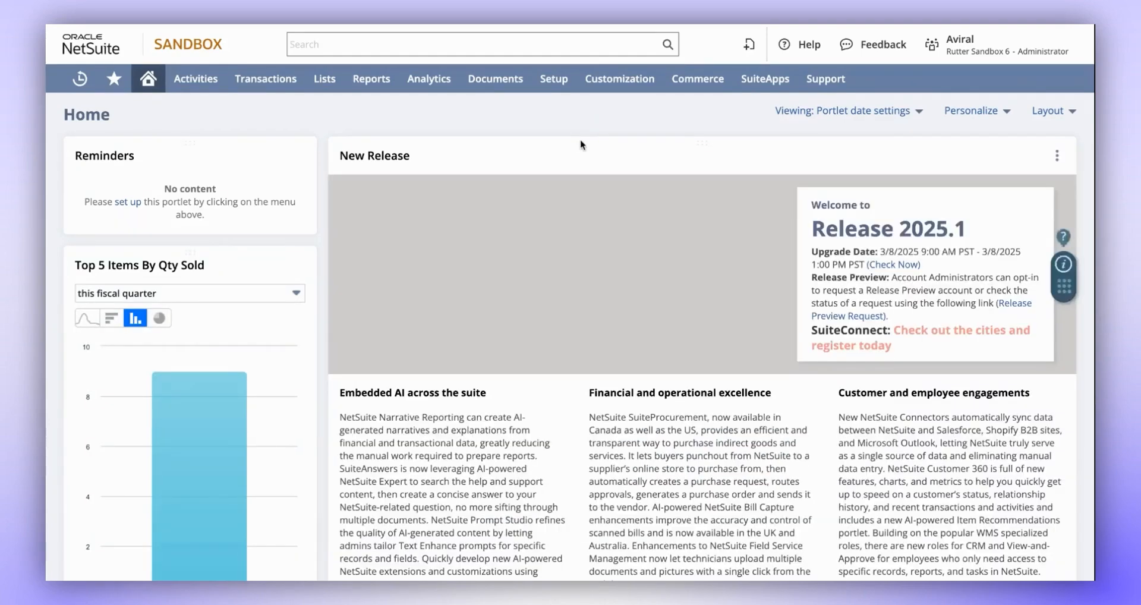
- Switch to Oracle NetSuite and open the list of journal entries to check the exported expense
{"action": "left_click", "coordinate": [265, 79]}
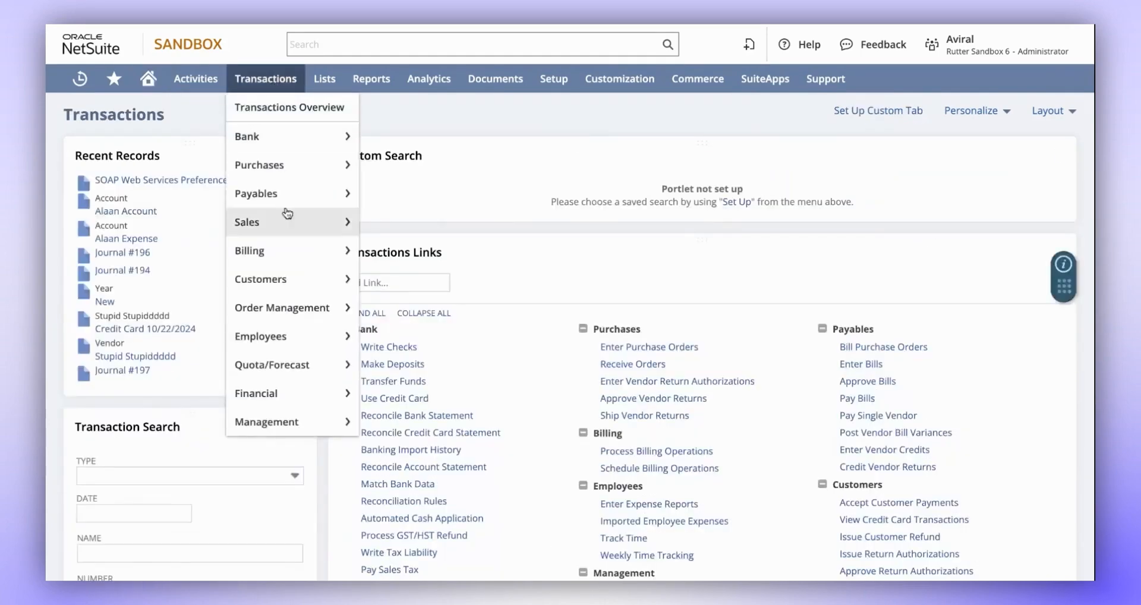
{"action": "mouse_move", "coordinate": [273, 394]}
{"action": "mouse_move", "coordinate": [368, 383]}
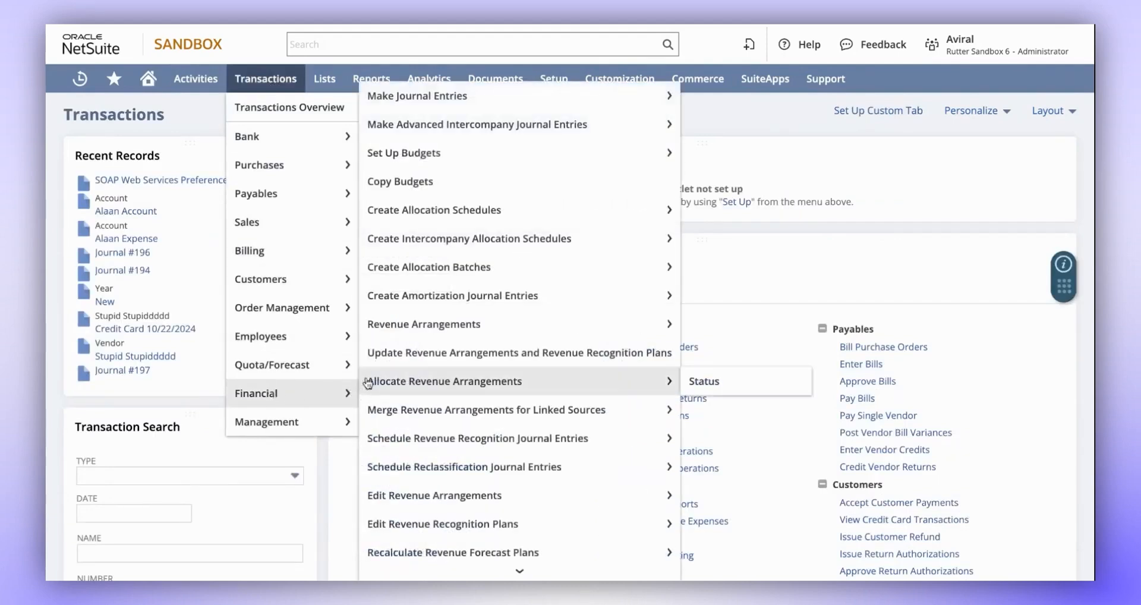
{"action": "mouse_move", "coordinate": [423, 101]}
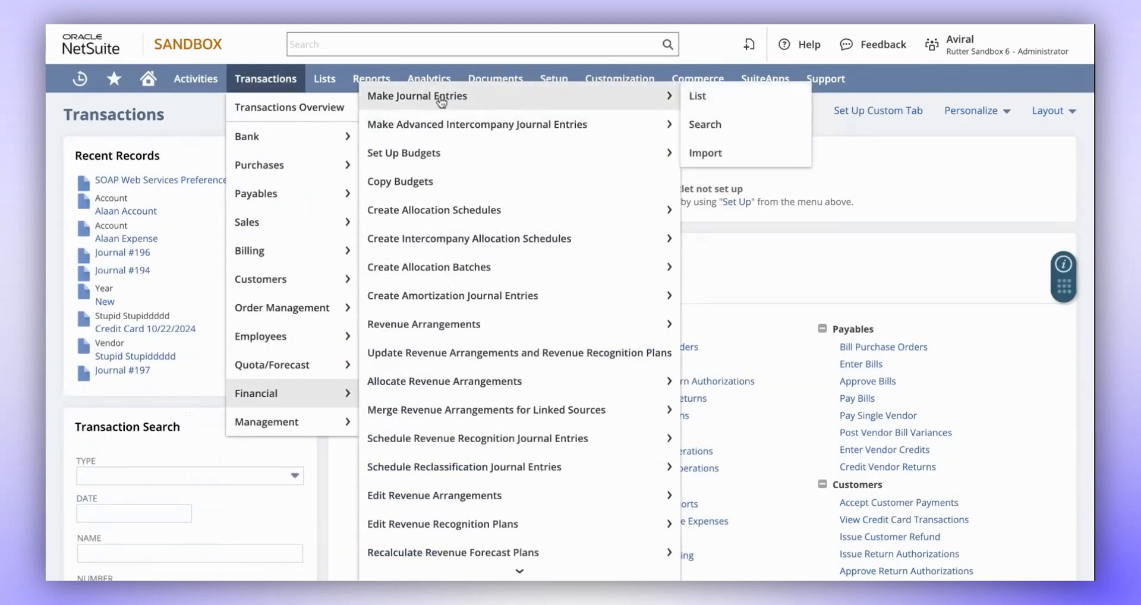
{"action": "left_click", "coordinate": [697, 96]}
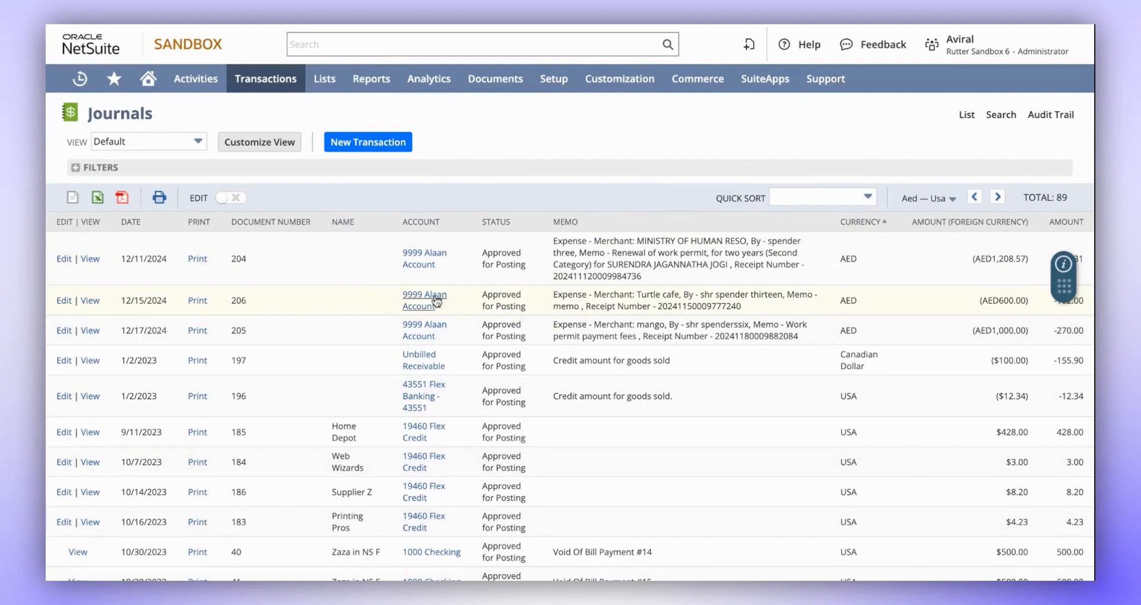
- Open the Alaan Account register from the Turtle Cafe journal and open that expense's journal entry for editing
{"action": "left_click", "coordinate": [414, 305]}
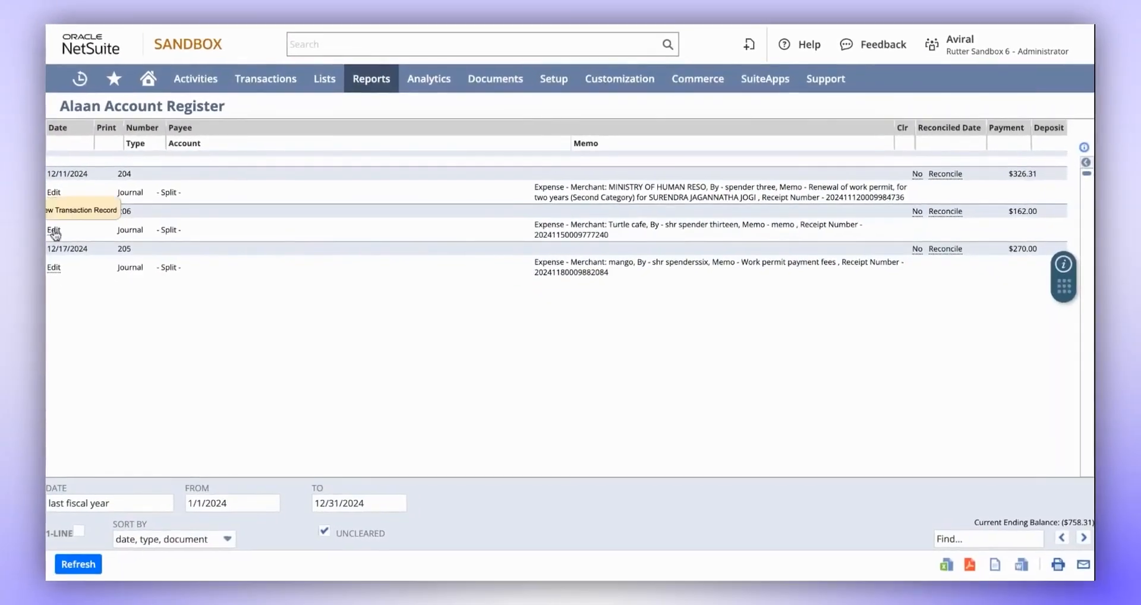
{"action": "left_click", "coordinate": [54, 231]}
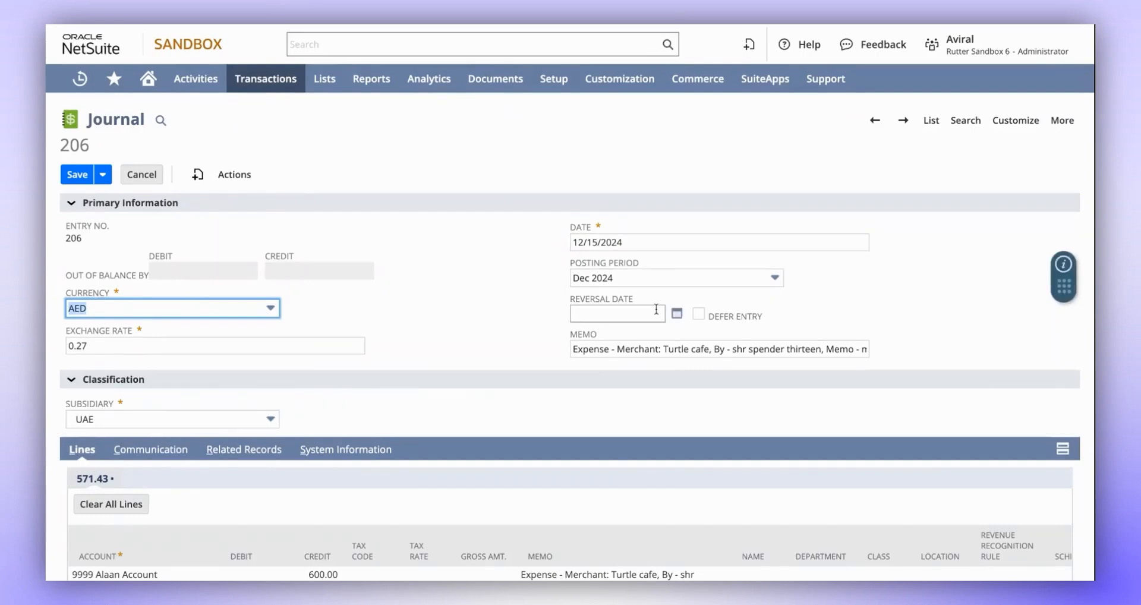
- Review the Turtle Cafe journal entry, expand its attached files and open the attached PDF receipt
{"action": "scroll", "coordinate": [650, 357], "scroll_direction": "down", "scroll_amount": 3}
{"action": "scroll", "coordinate": [650, 357], "scroll_direction": "down", "scroll_amount": 2}
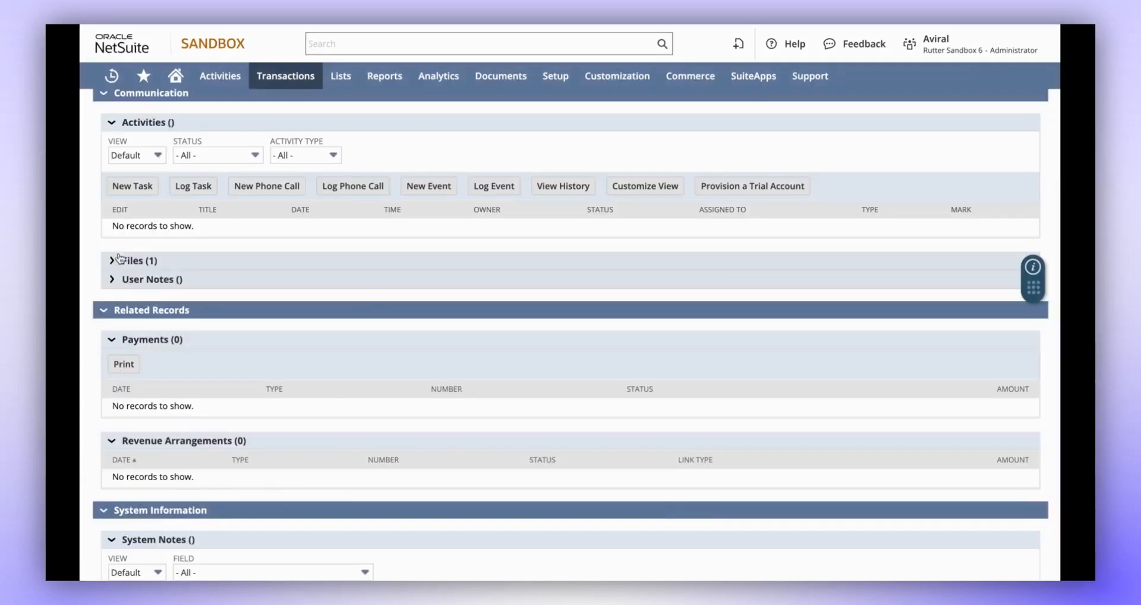
{"action": "left_click", "coordinate": [114, 261]}
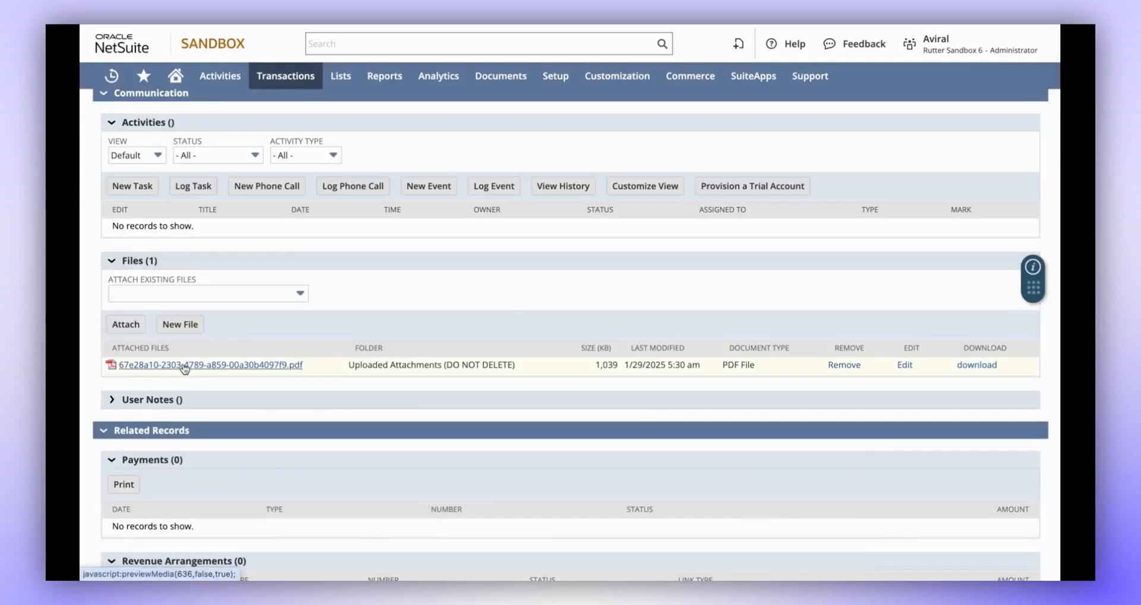
{"action": "left_click", "coordinate": [218, 365]}
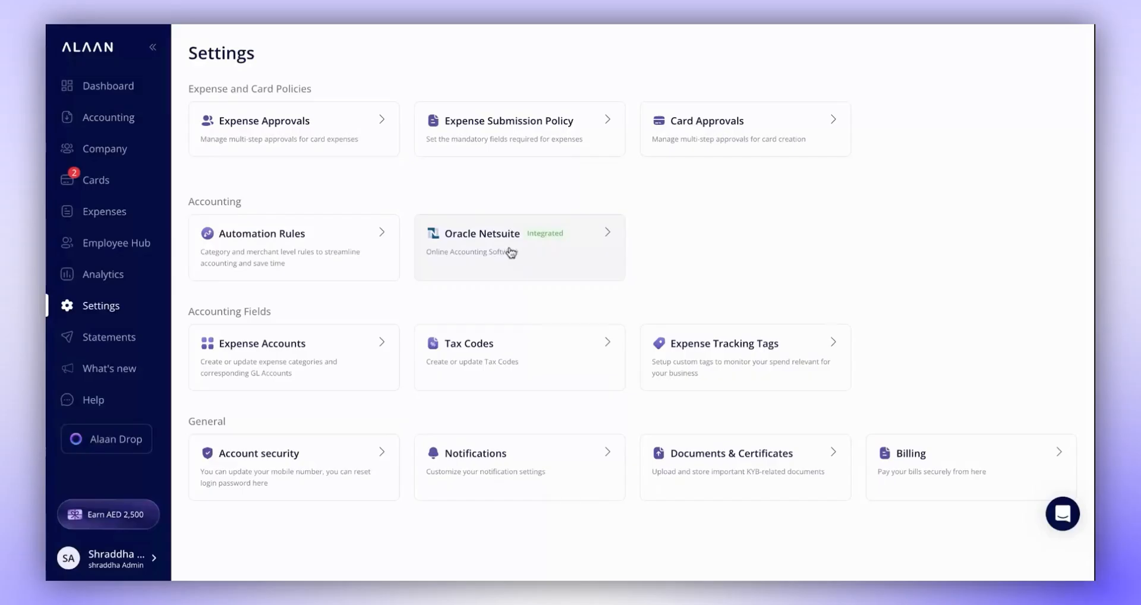
- Switch to Alaan and open the Oracle Netsuite accounting integration settings
{"action": "left_click", "coordinate": [513, 251]}
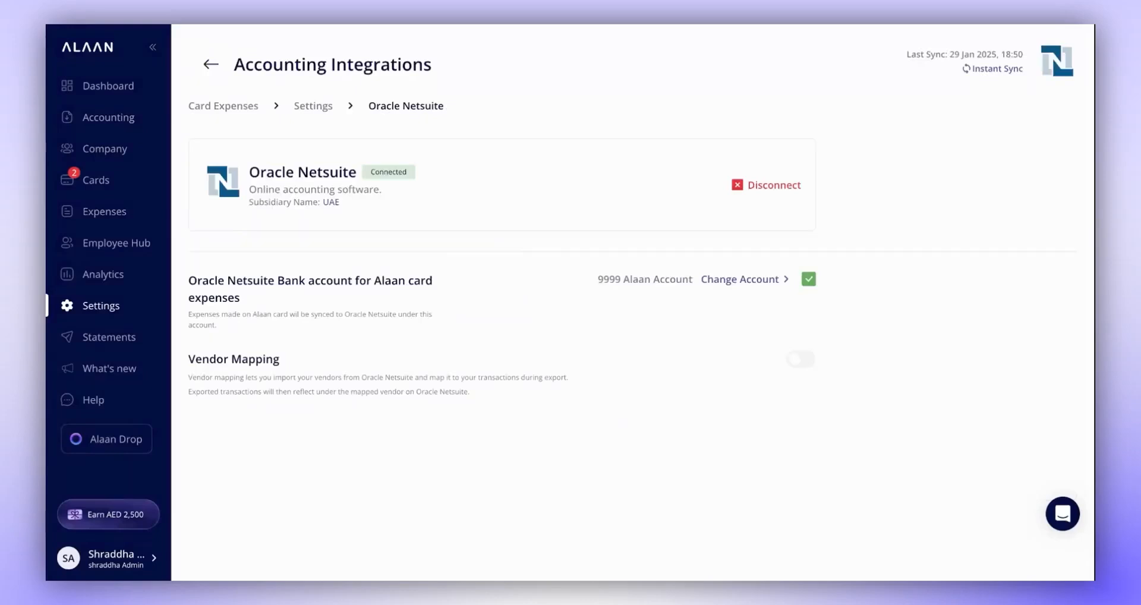